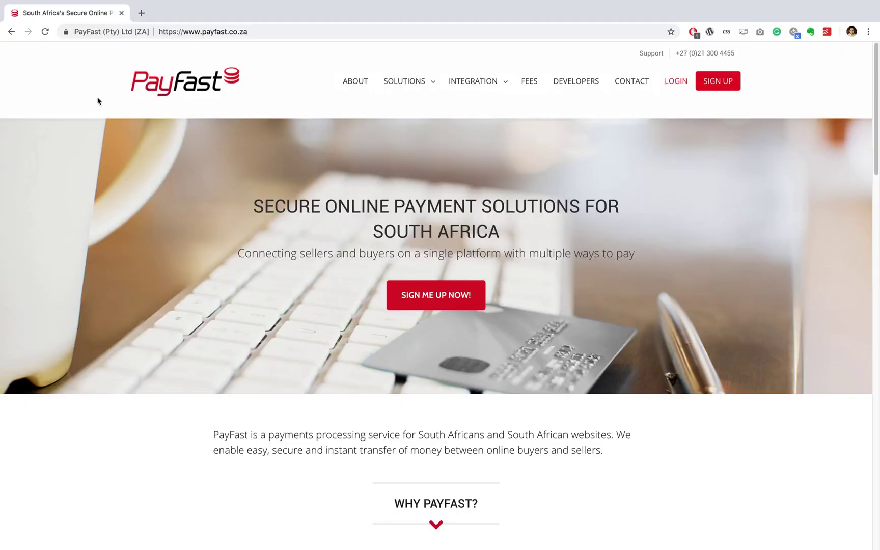
pyautogui.scroll(-2, 97, 101)
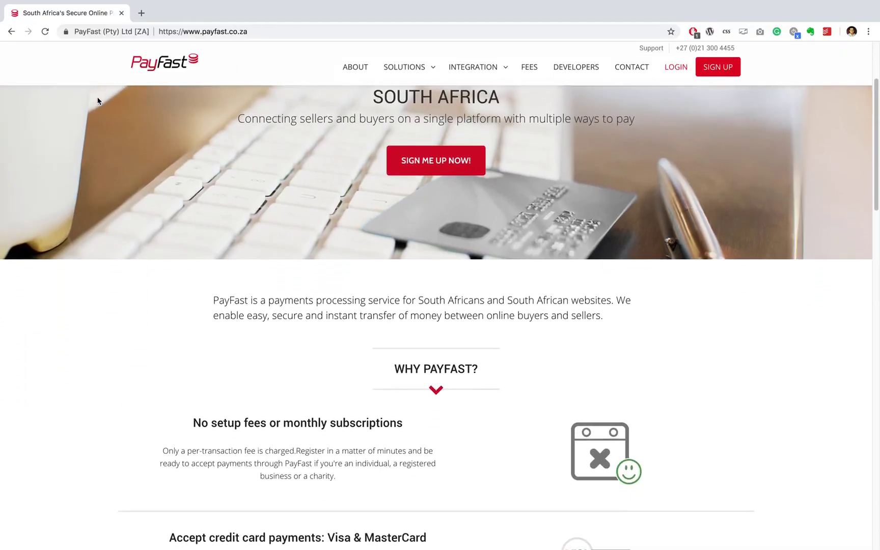
pyautogui.scroll(-2, 97, 101)
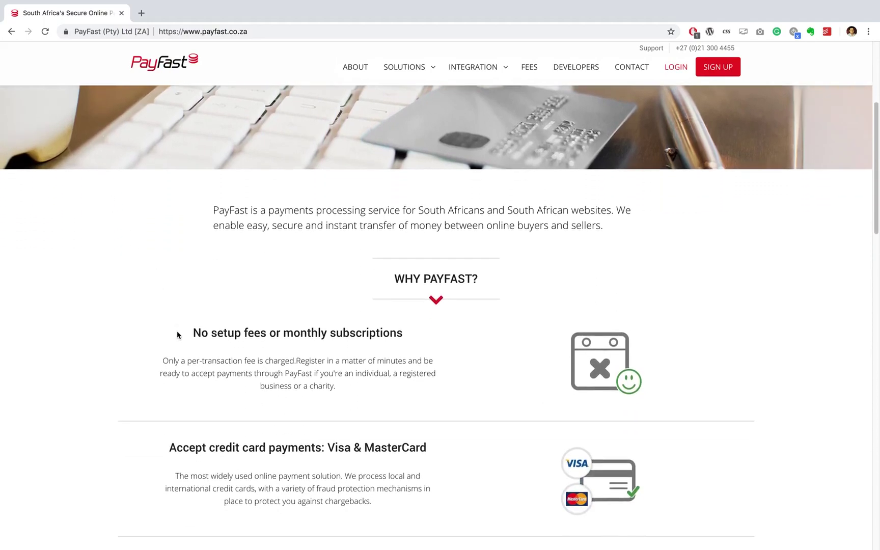
pyautogui.scroll(-2, 177, 335)
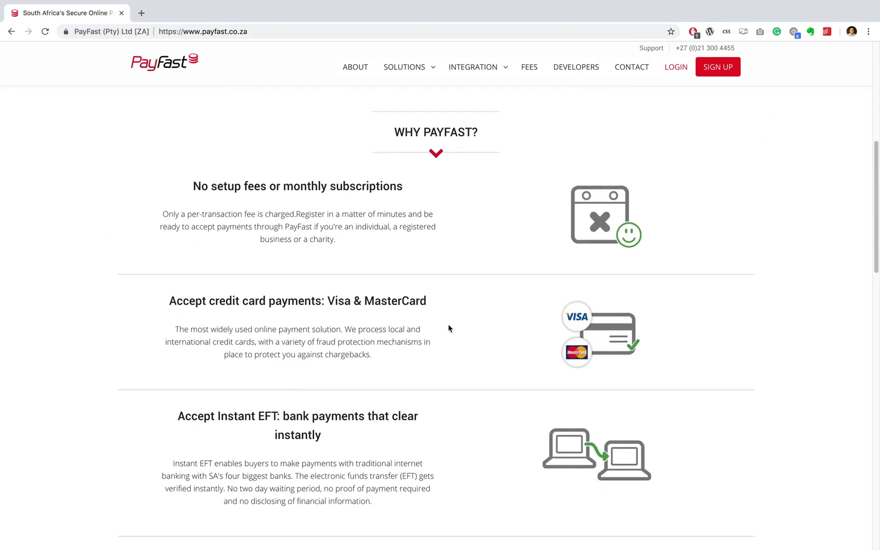
pyautogui.scroll(-2, 448, 328)
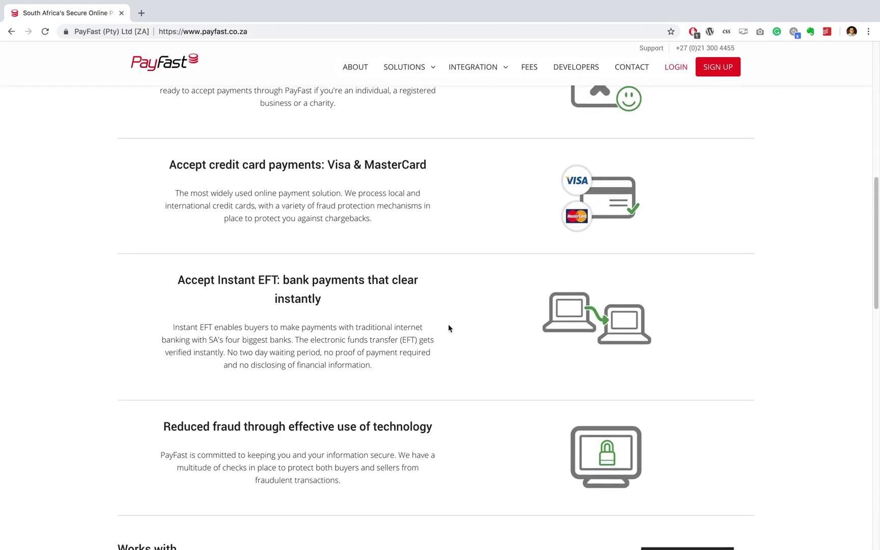
pyautogui.scroll(-2, 449, 328)
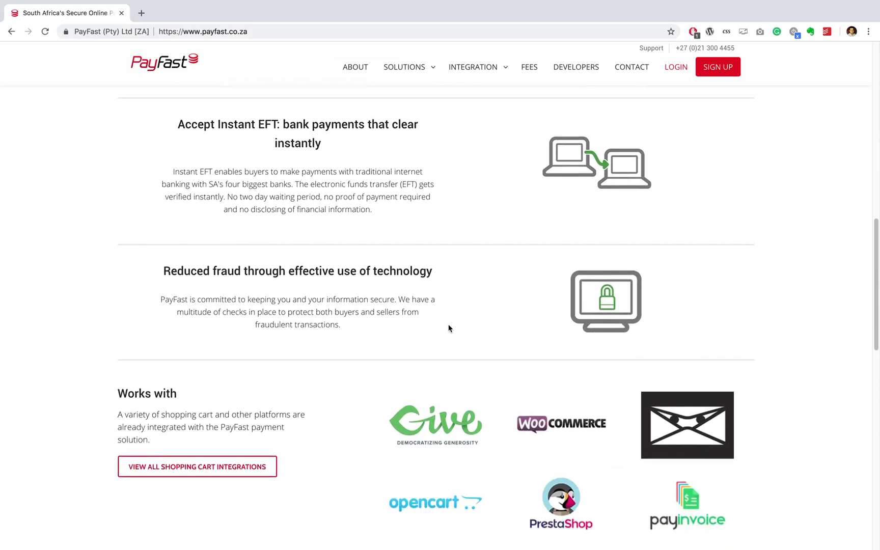
pyautogui.scroll(-1, 448, 328)
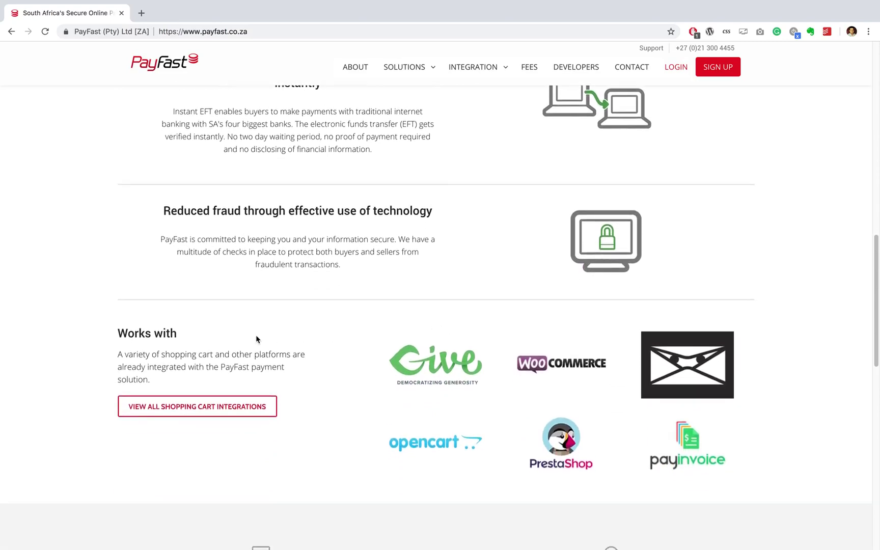
pyautogui.scroll(-2, 248, 406)
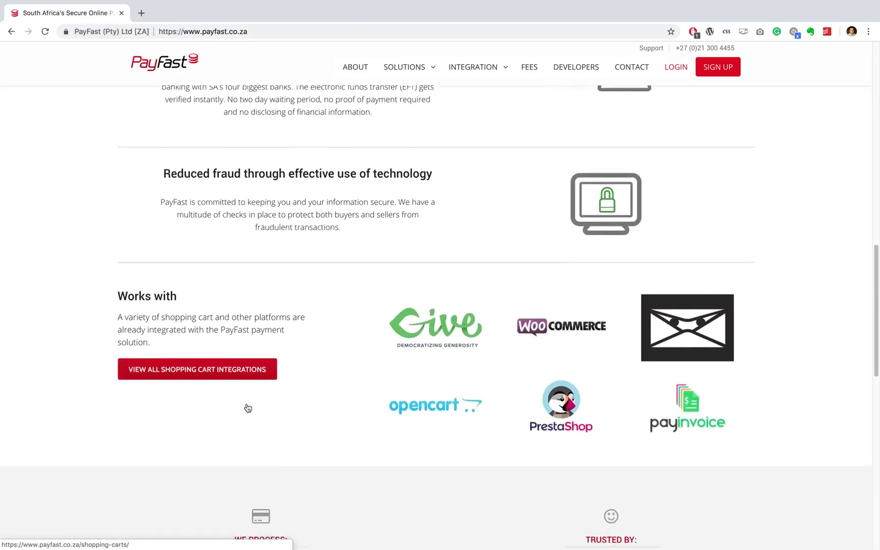
pyautogui.scroll(-1, 248, 408)
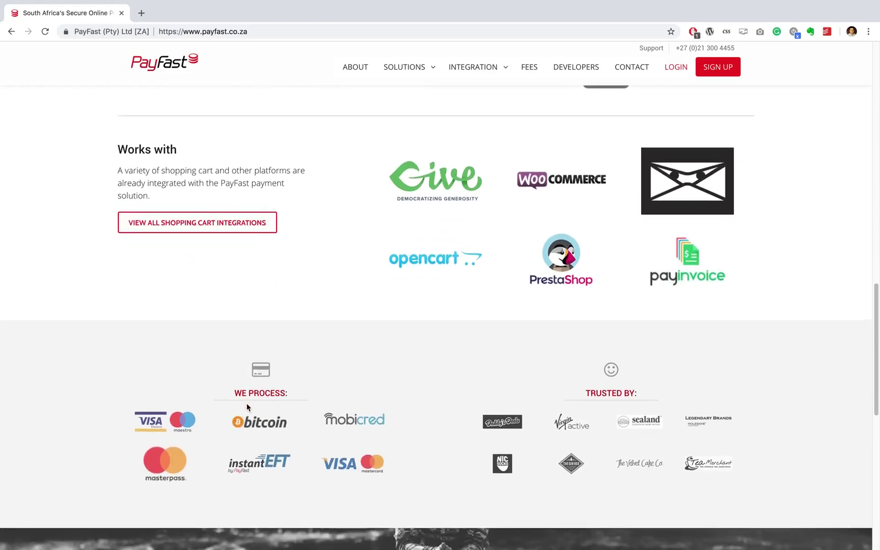
pyautogui.scroll(-3, 247, 408)
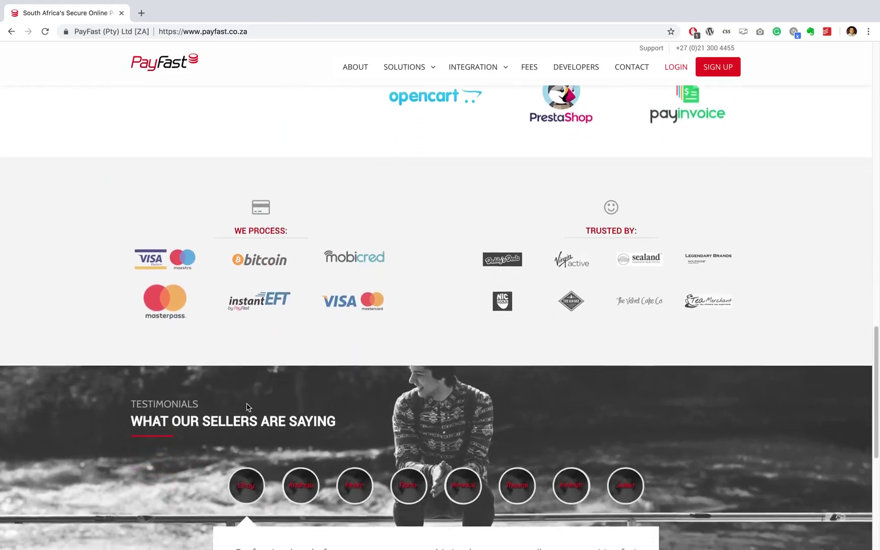
pyautogui.scroll(-2, 247, 407)
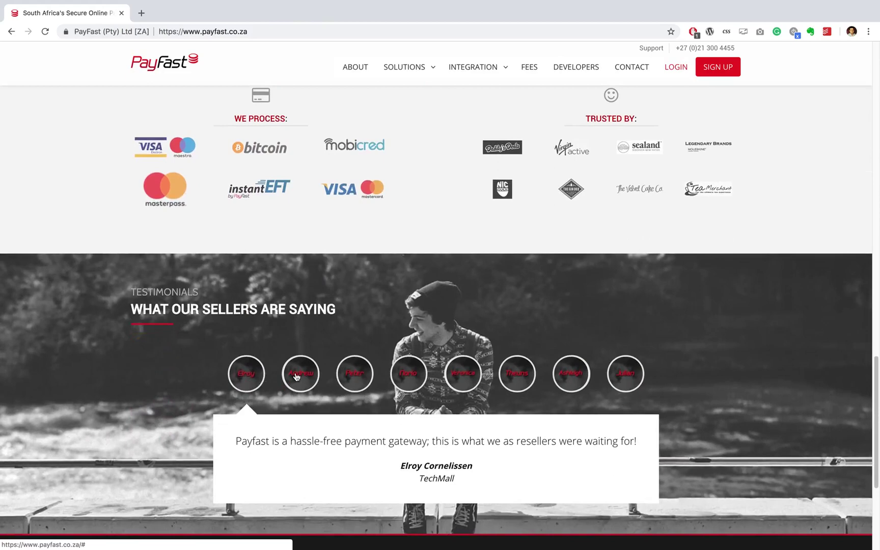
# Browse the second, sixth and Instant EFT seller testimonials on the PayFast homepage.
pyautogui.click(296, 376)
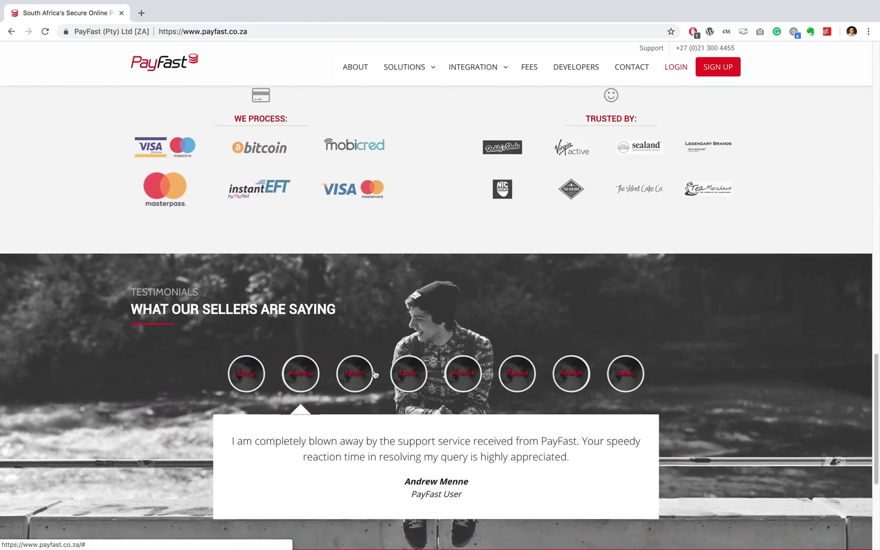
pyautogui.click(516, 375)
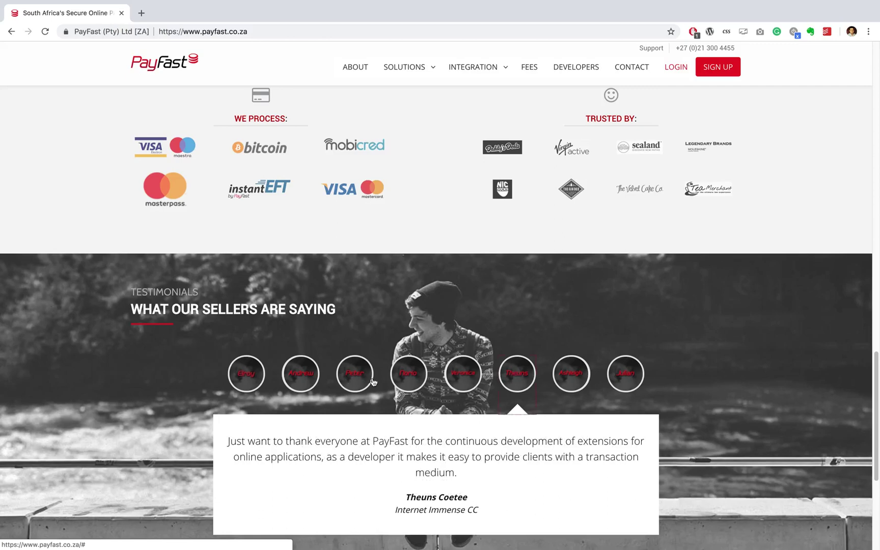
pyautogui.click(408, 383)
pyautogui.scroll(-2, 409, 384)
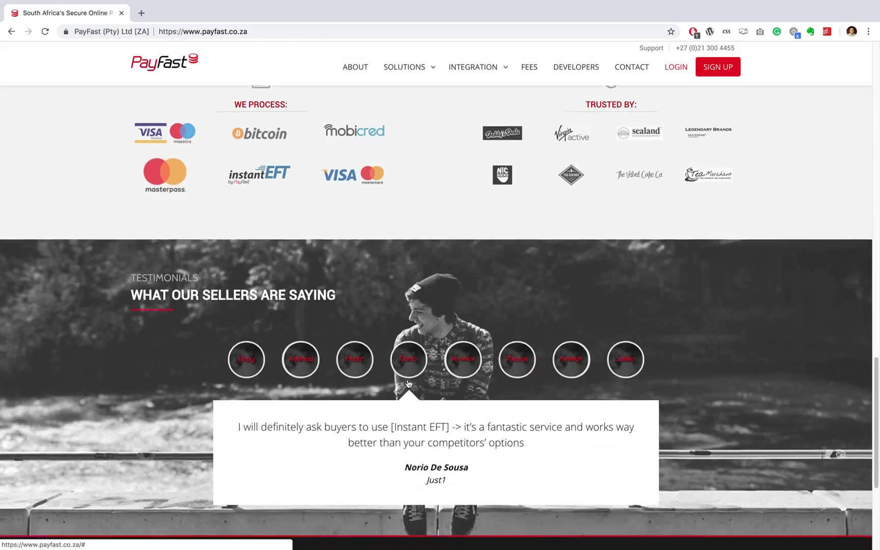
pyautogui.scroll(-2, 408, 384)
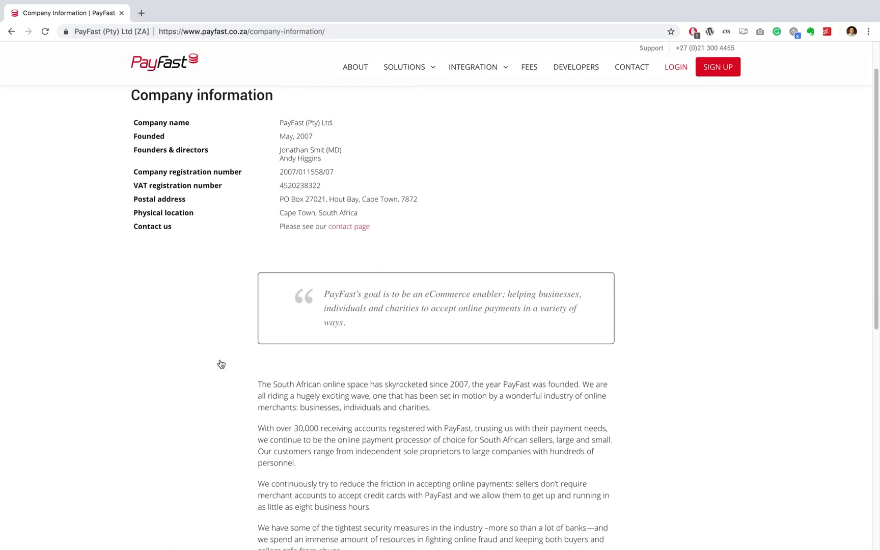
pyautogui.scroll(-1, 220, 363)
pyautogui.scroll(-1, 221, 364)
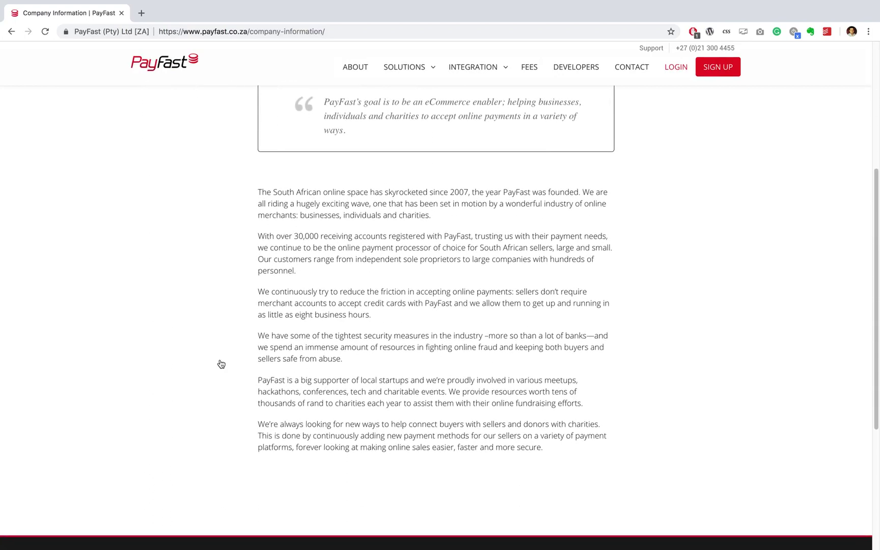
pyautogui.scroll(3, 221, 364)
pyautogui.scroll(2, 221, 364)
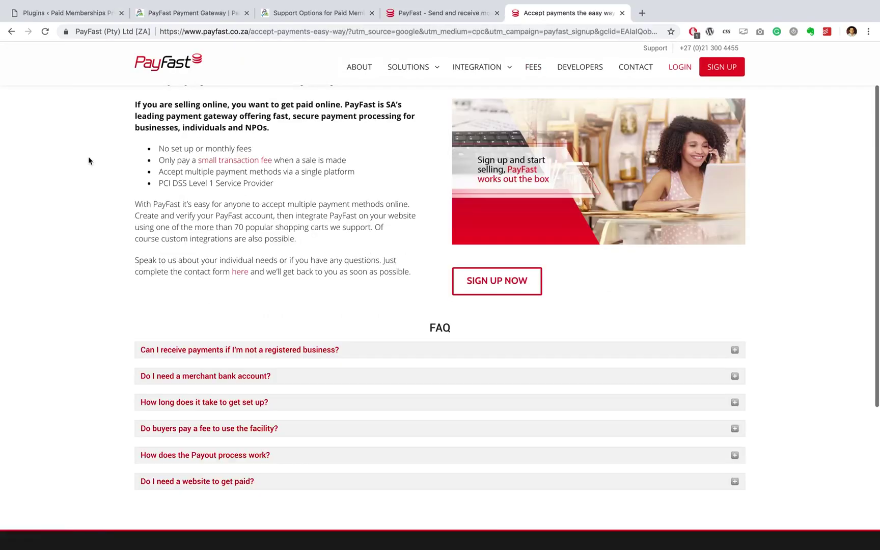
pyautogui.scroll(-2, 88, 160)
pyautogui.scroll(-2, 89, 161)
pyautogui.scroll(-1, 88, 161)
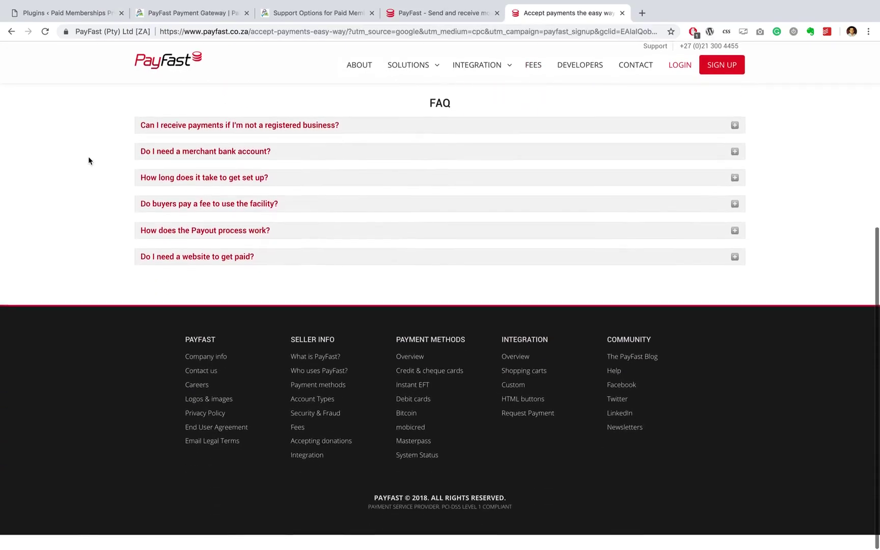
pyautogui.scroll(1, 88, 161)
pyautogui.scroll(3, 88, 160)
pyautogui.scroll(1, 88, 161)
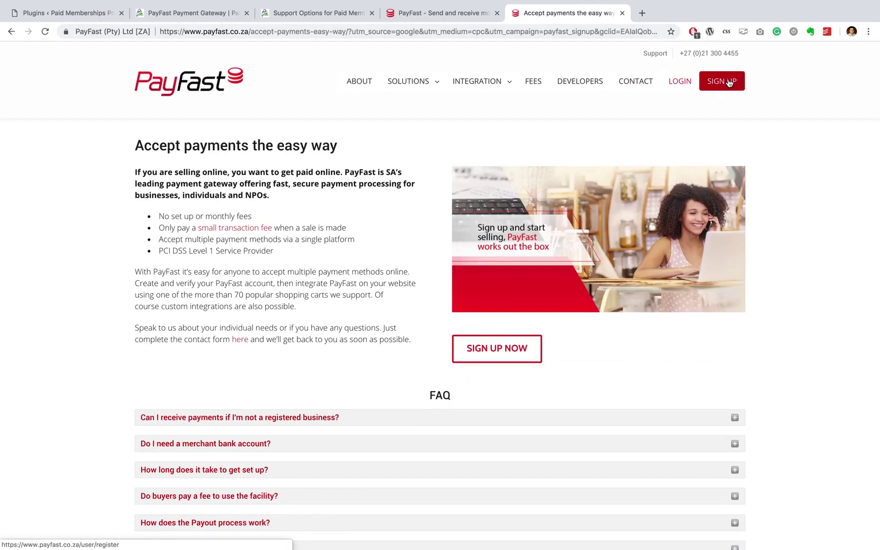
pyautogui.scroll(-5, 727, 83)
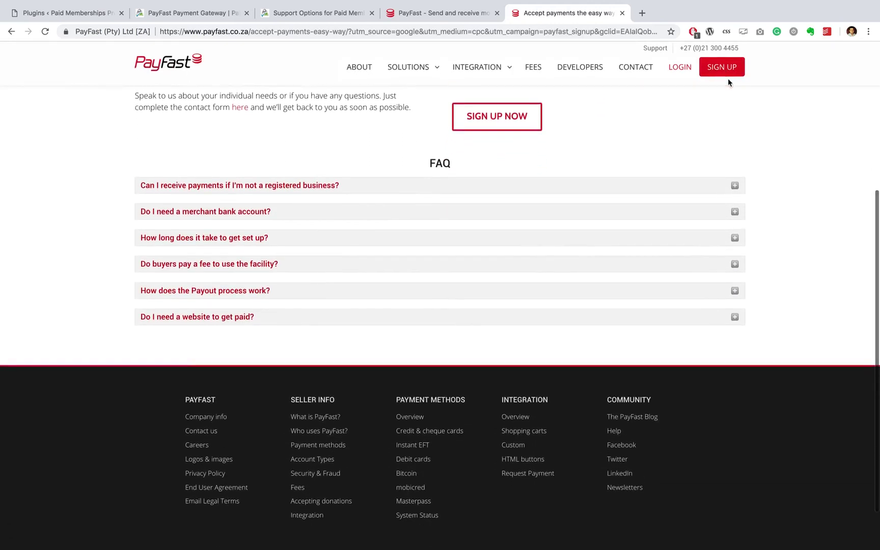
pyautogui.scroll(-2, 728, 83)
pyautogui.scroll(2, 728, 83)
pyautogui.scroll(4, 728, 82)
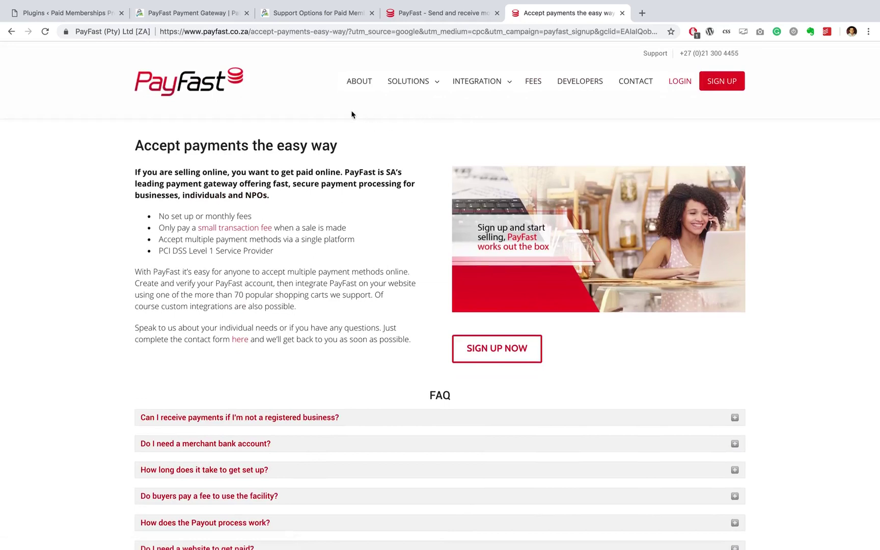
pyautogui.scroll(-3, 350, 110)
pyautogui.scroll(-3, 350, 110)
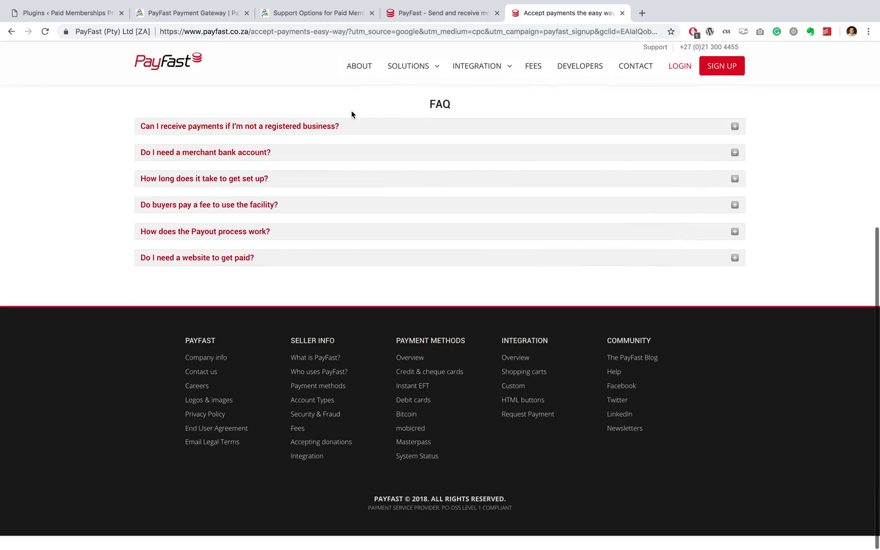
pyautogui.scroll(4, 352, 114)
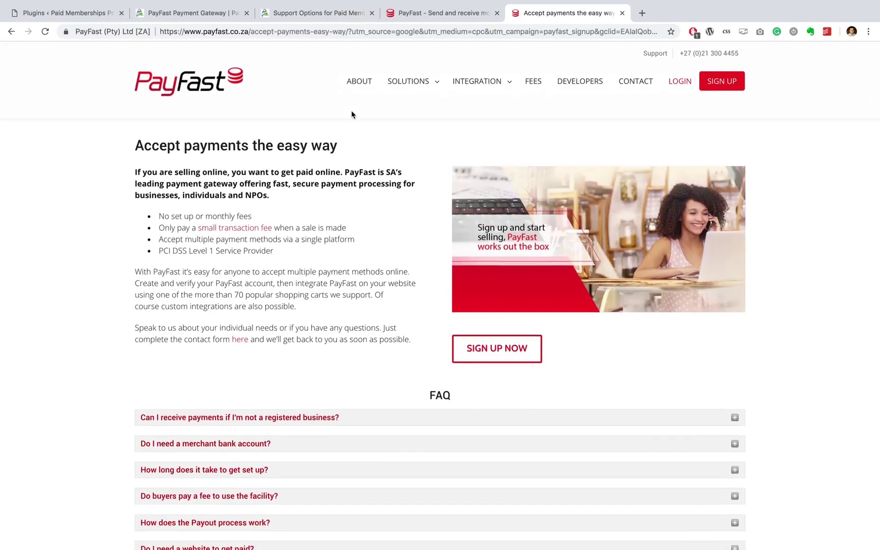
pyautogui.scroll(-2, 352, 115)
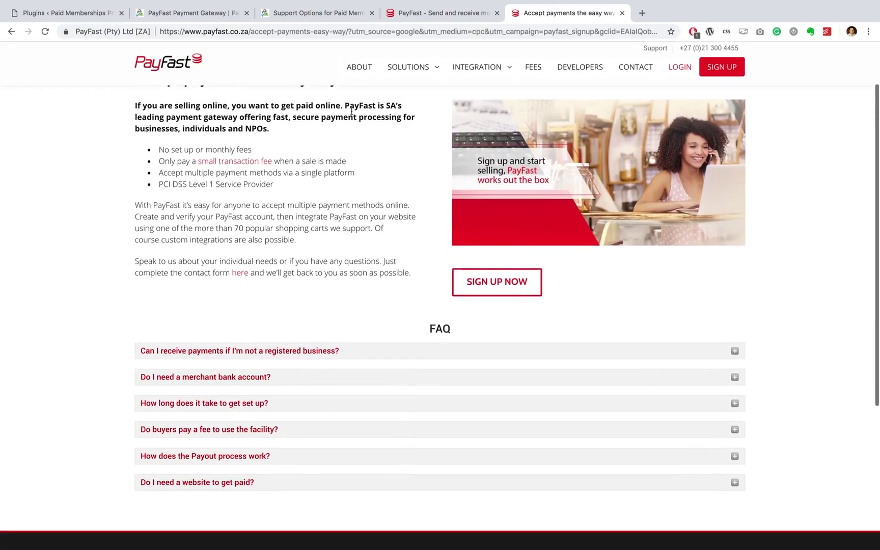
pyautogui.scroll(-2, 351, 114)
pyautogui.scroll(-2, 351, 115)
pyautogui.scroll(4, 352, 114)
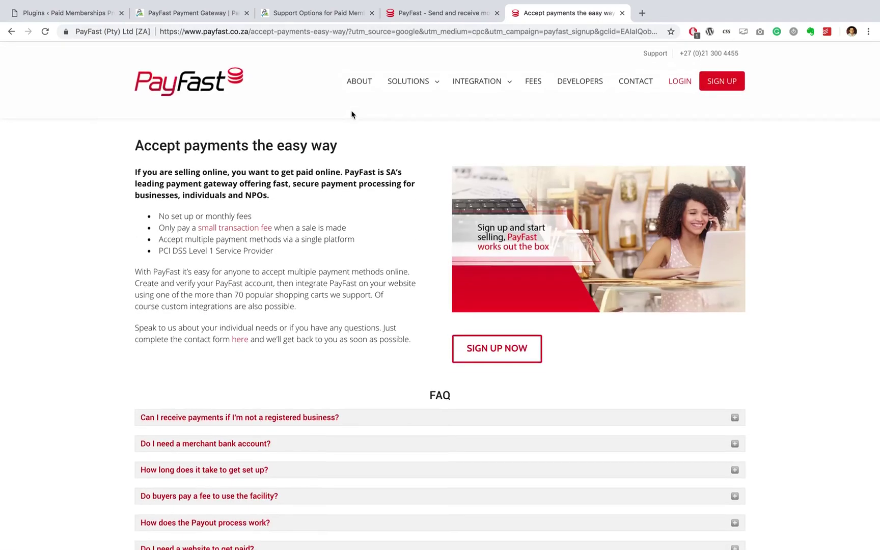
# View the sandbox merchant ID and key, then return to the WordPress Plugins page.
pyautogui.click(417, 15)
pyautogui.scroll(-1, 119, 154)
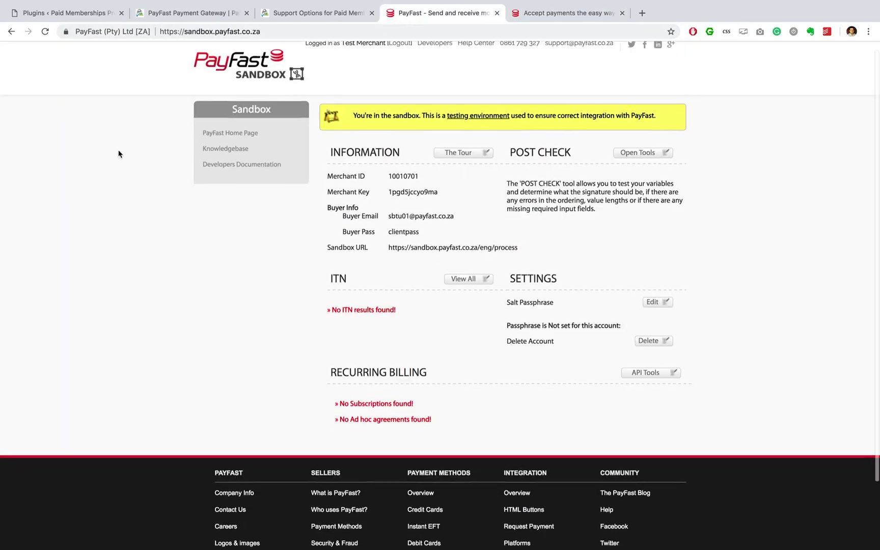
pyautogui.scroll(1, 118, 155)
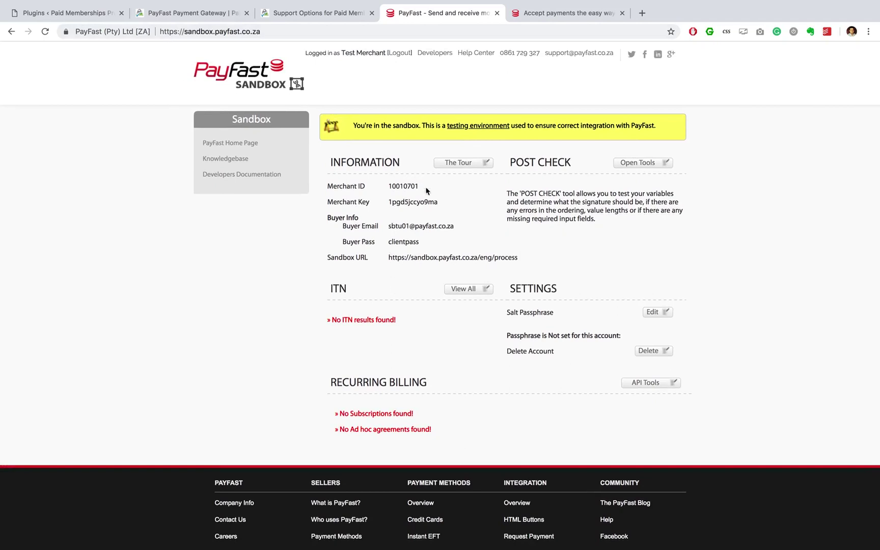
pyautogui.hotkey('ctrl', '1')
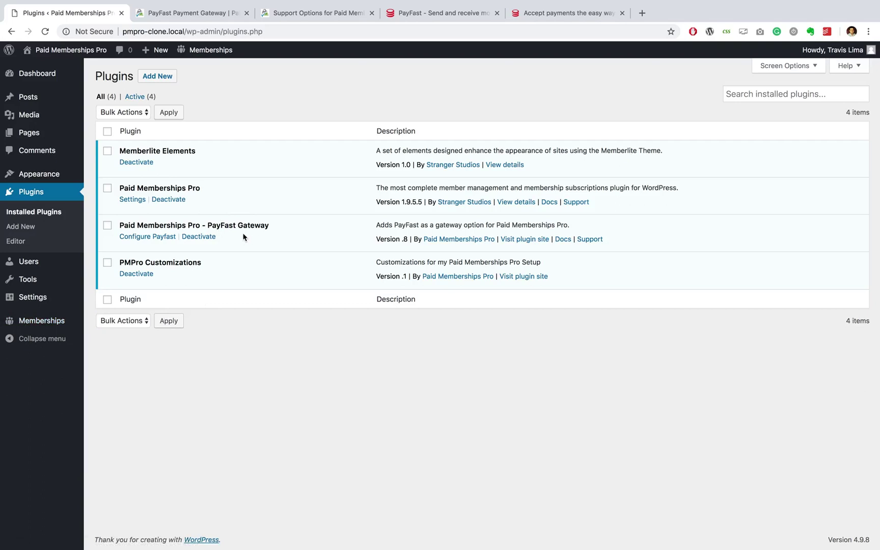
# Open the PayFast gateway settings from the Configure Payfast link.
pyautogui.click(160, 238)
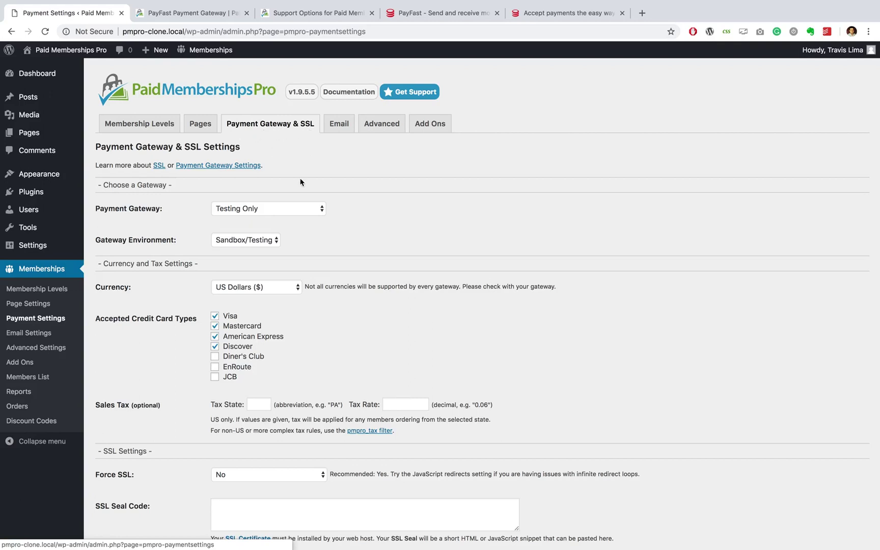
pyautogui.scroll(-1, 314, 224)
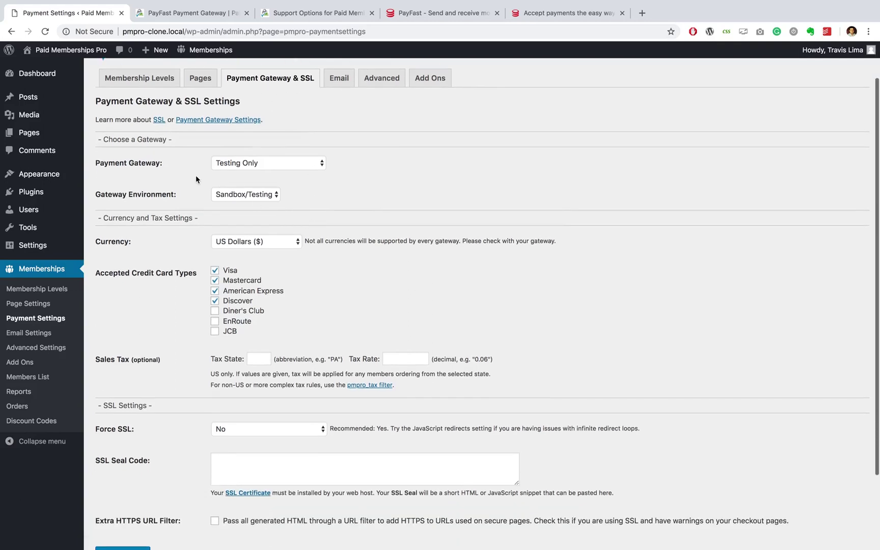
# Select PayFast as the payment gateway and keep the Sandbox/Testing environment.
pyautogui.click(268, 166)
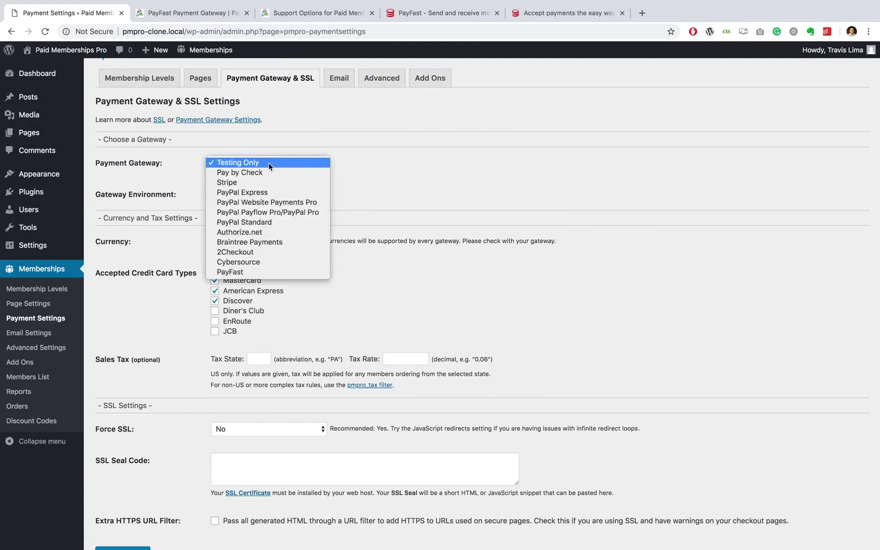
pyautogui.click(247, 272)
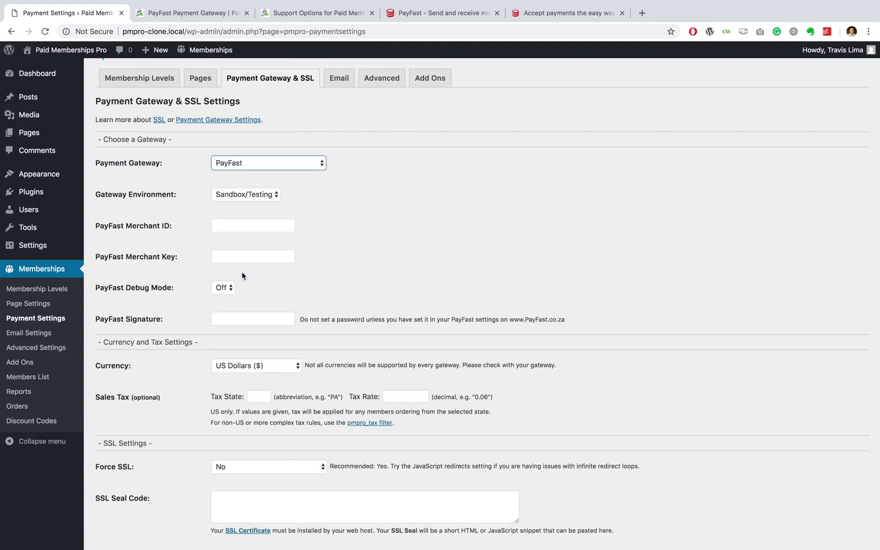
pyautogui.click(230, 194)
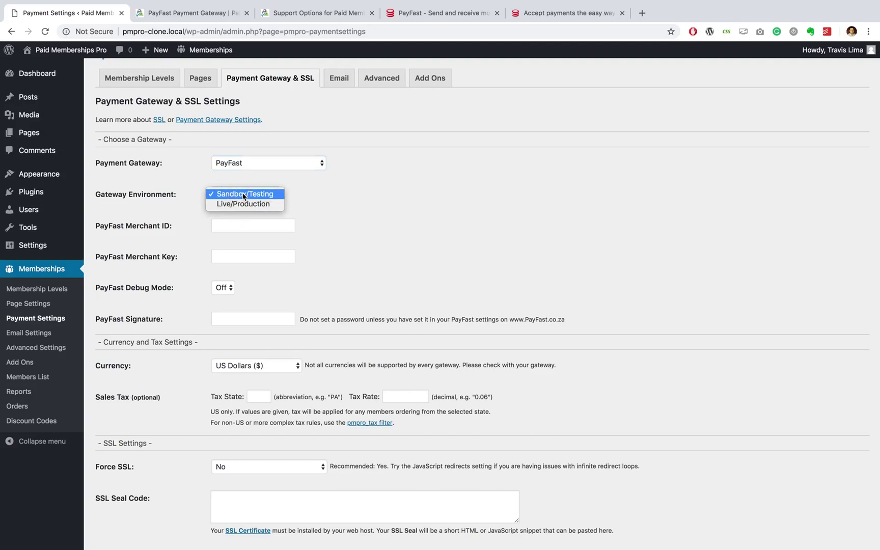
pyautogui.click(243, 197)
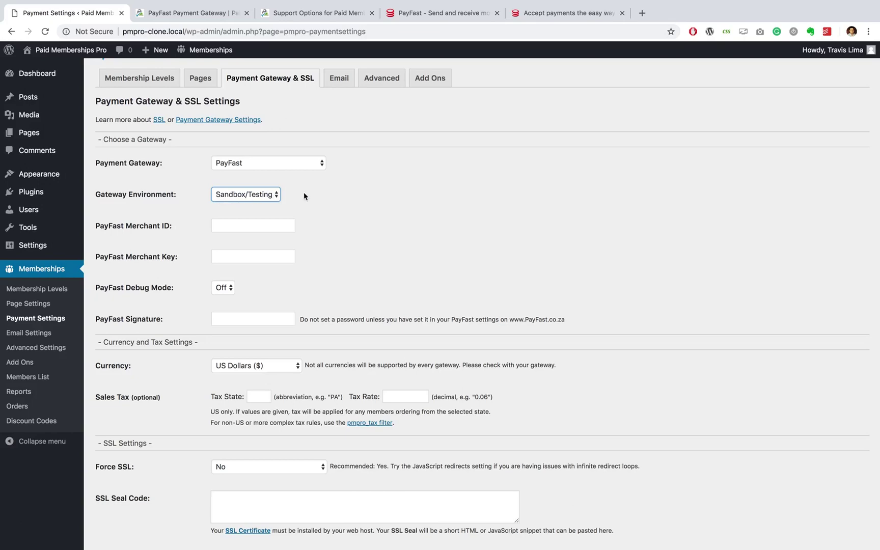
pyautogui.scroll(-2, 304, 194)
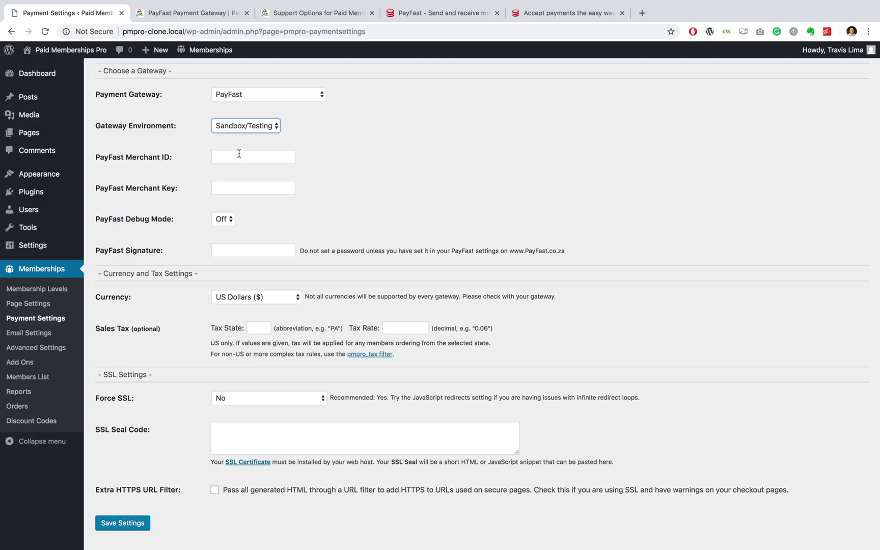
# Copy the sandbox Merchant ID 10010701 into the PayFast Merchant ID field.
pyautogui.click(426, 13)
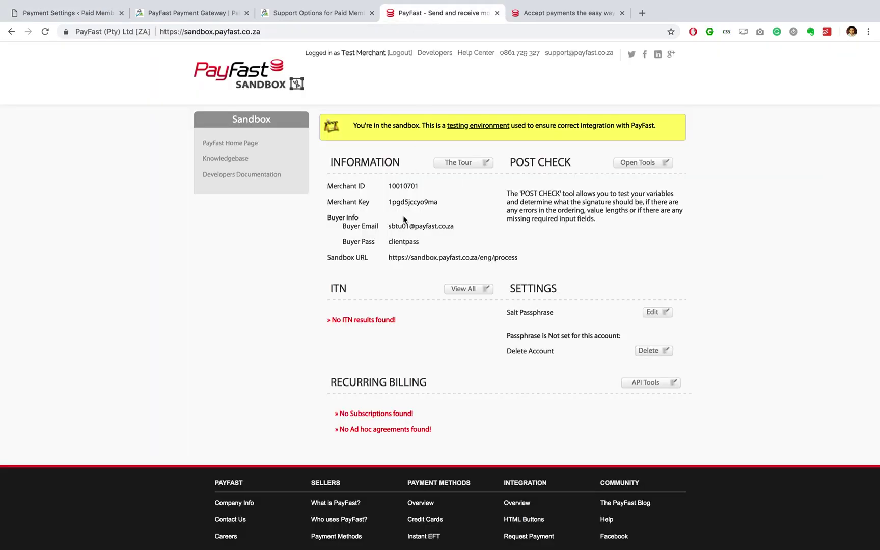
pyautogui.moveTo(421, 186); pyautogui.dragTo(389, 185)
pyautogui.hotkey('ctrl', 'c')
pyautogui.click(195, 13)
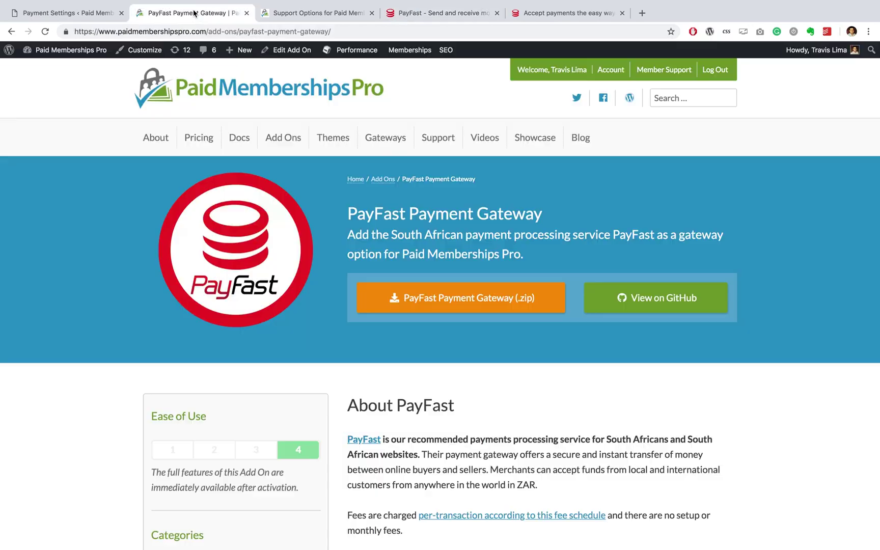
pyautogui.click(104, 14)
pyautogui.click(230, 157)
pyautogui.hotkey('ctrl', 'v')
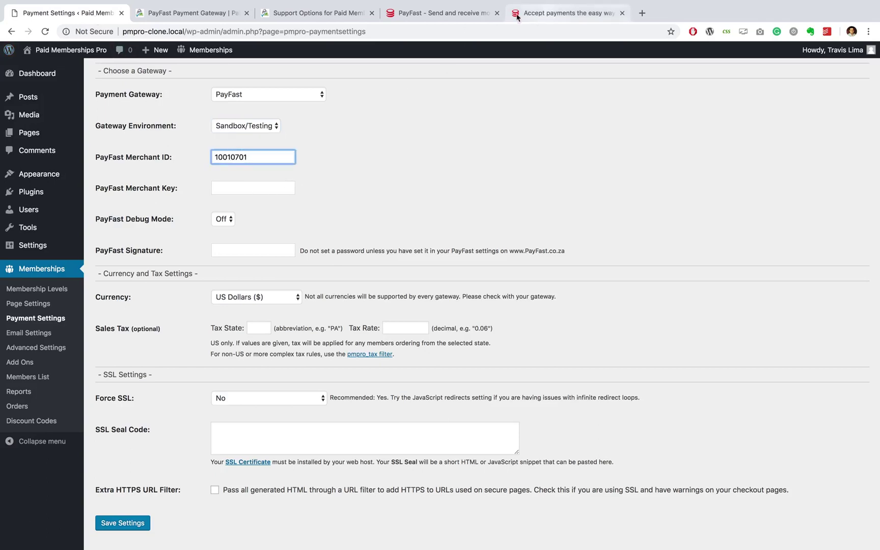
# Copy the sandbox Merchant Key into the Merchant Key field, leaving debug mode off.
pyautogui.click(457, 16)
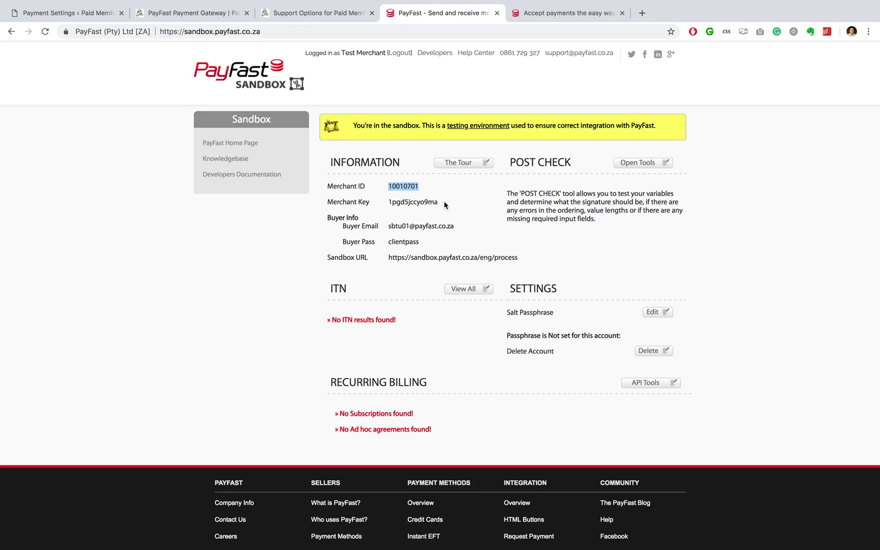
pyautogui.moveTo(444, 202); pyautogui.dragTo(388, 202)
pyautogui.hotkey('ctrl', 'c')
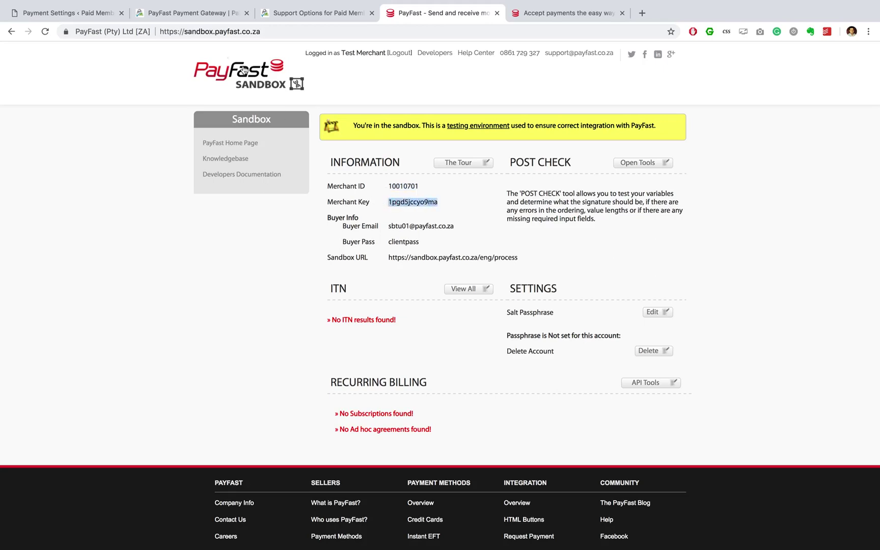
pyautogui.click(69, 13)
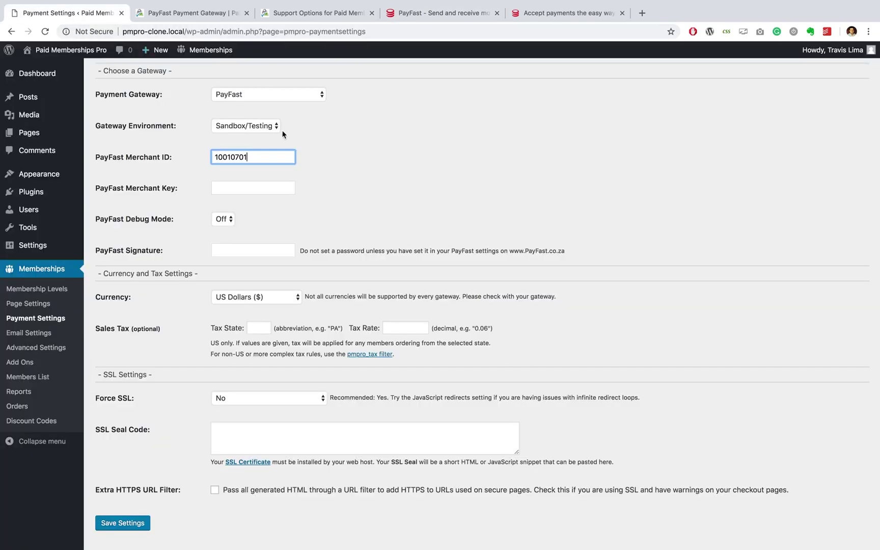
pyautogui.click(233, 184)
pyautogui.hotkey('ctrl', 'v')
pyautogui.click(359, 197)
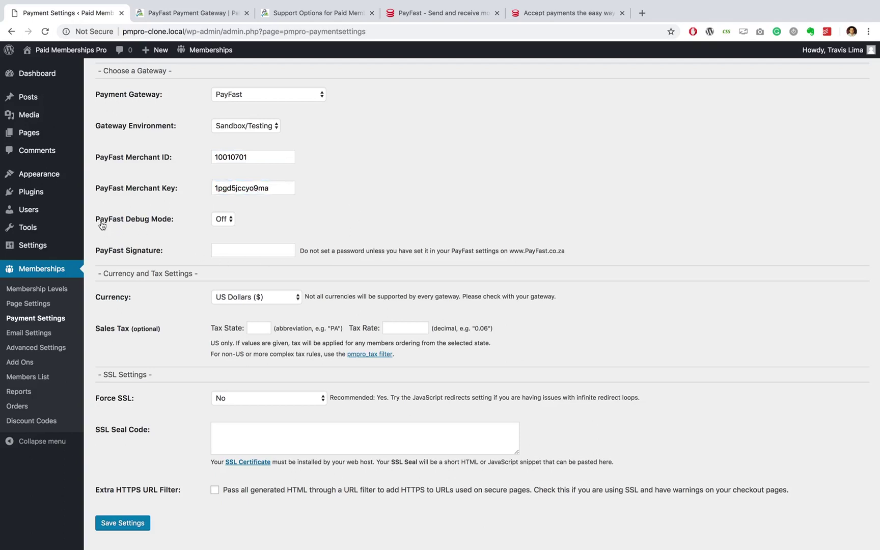
pyautogui.click(226, 220)
# Read the PayFast add-on setup steps, then go back to the payment settings.
pyautogui.click(184, 13)
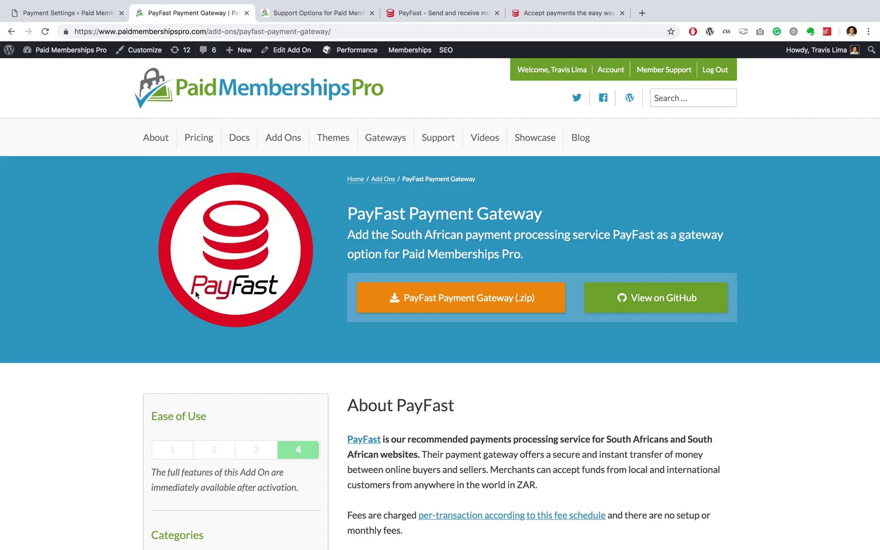
pyautogui.scroll(-5, 195, 295)
pyautogui.scroll(-5, 195, 294)
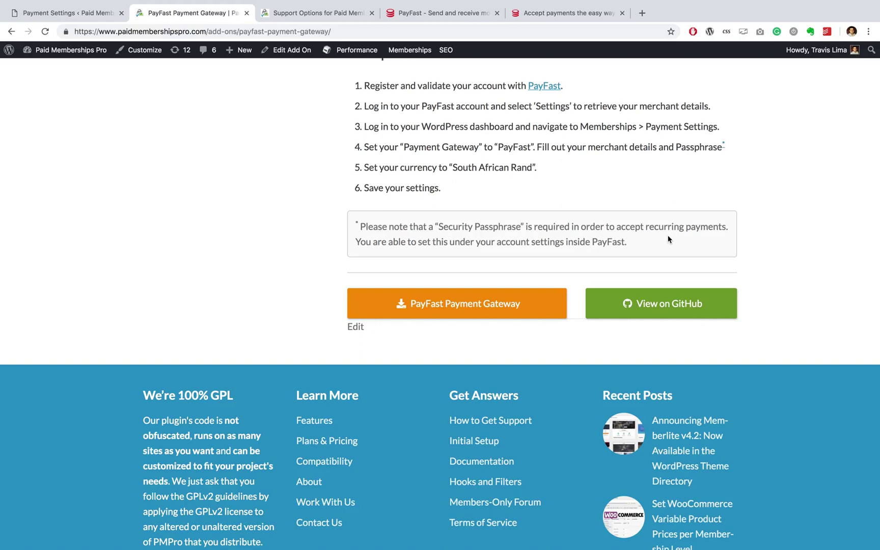
pyautogui.click(83, 15)
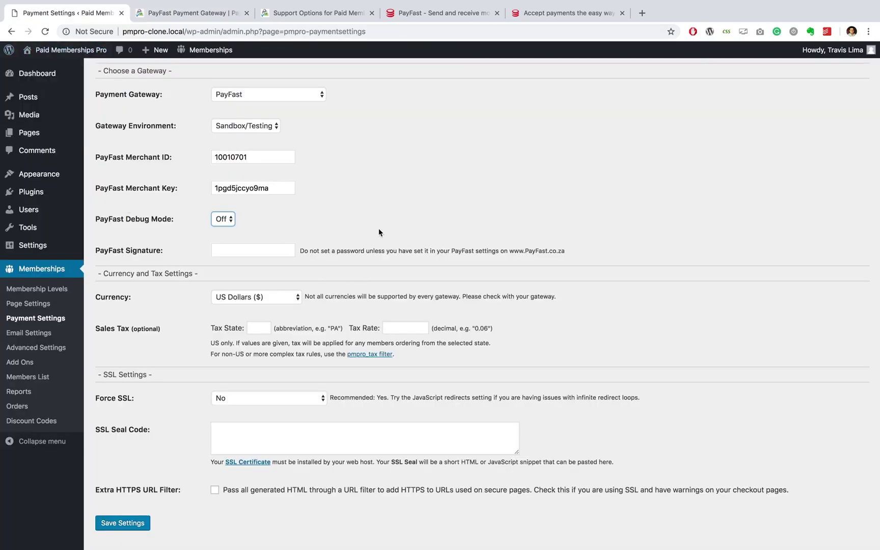
# Pick South African Rand from the Currency list and save the payment settings.
pyautogui.click(291, 300)
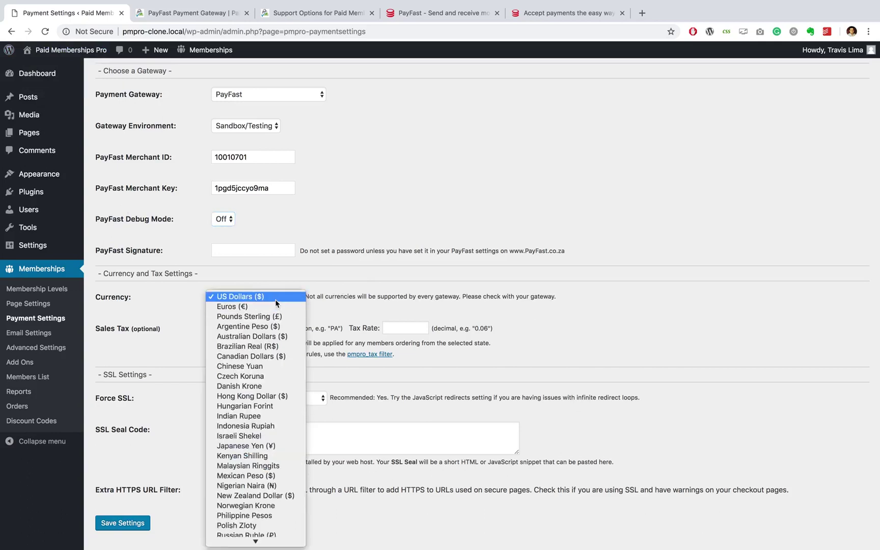
pyautogui.press('r')
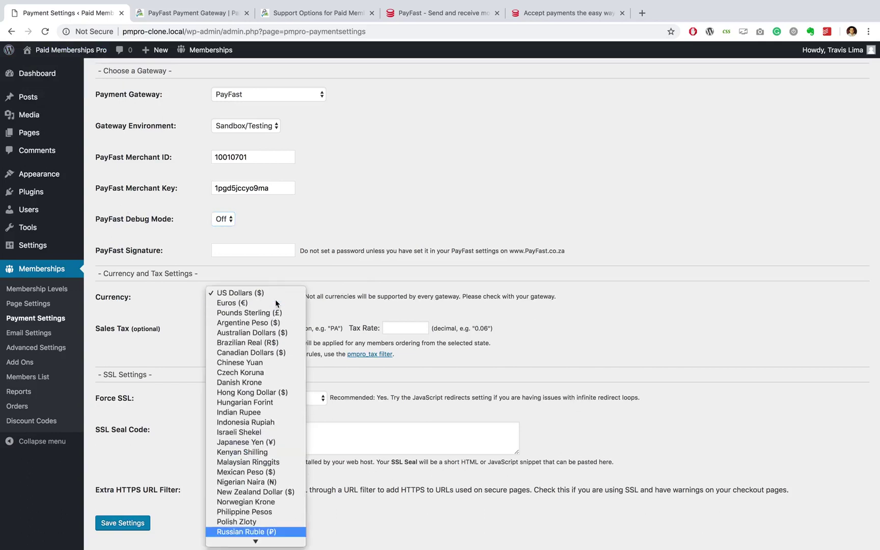
pyautogui.press('Down')
pyautogui.press('Down')
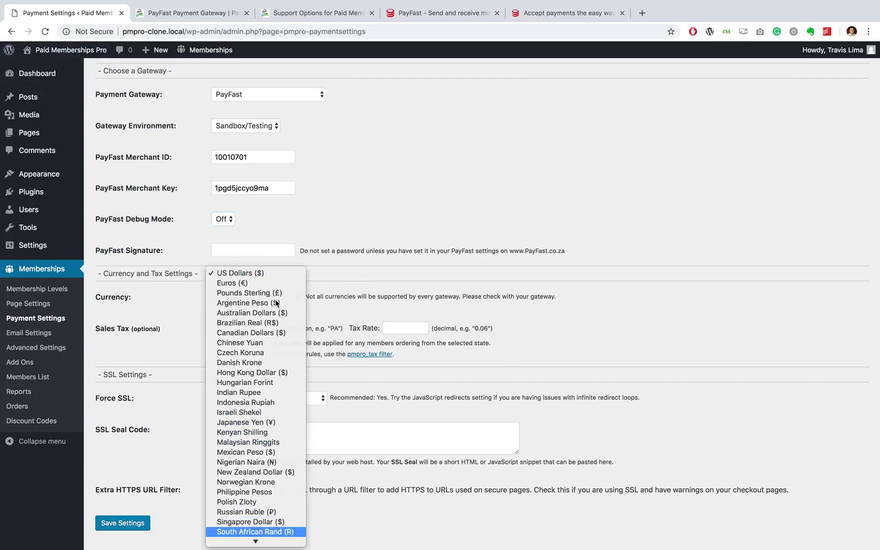
pyautogui.press('Return')
pyautogui.scroll(-1, 175, 320)
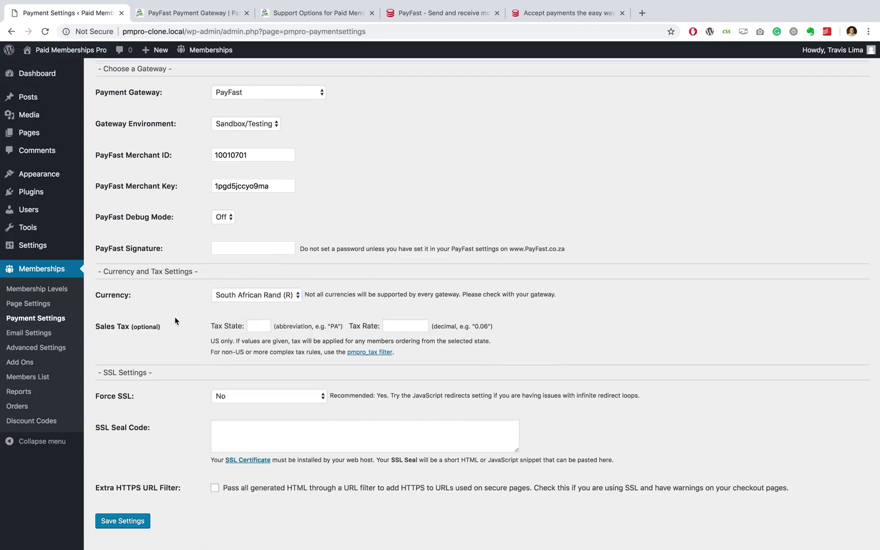
pyautogui.scroll(-2, 175, 317)
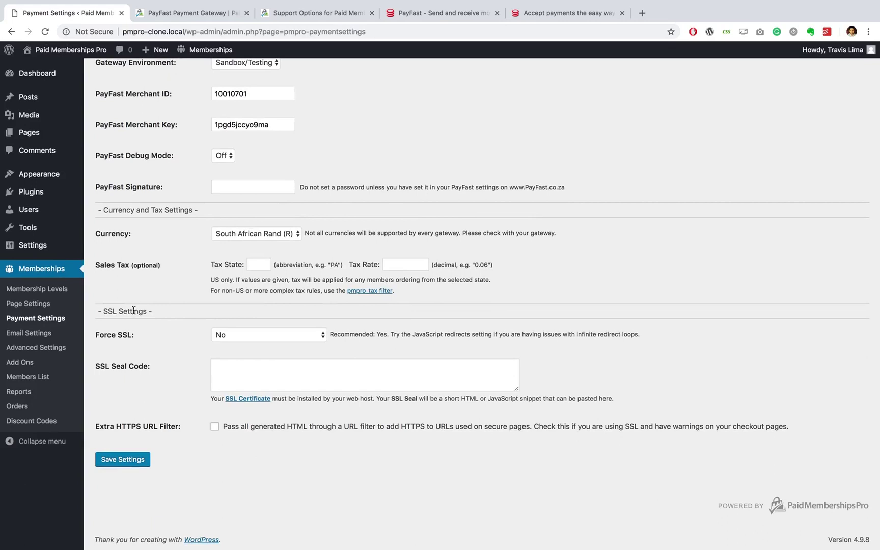
pyautogui.click(122, 459)
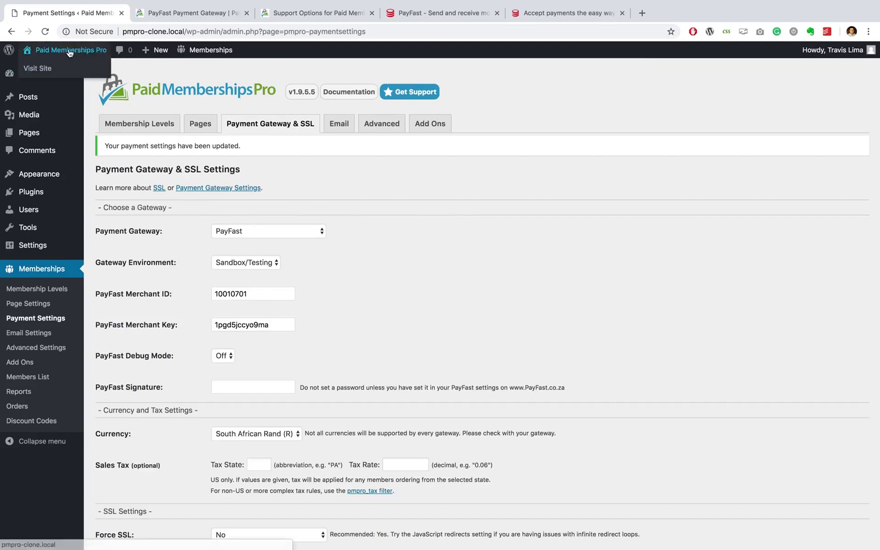
# Go from the site front end to the membership levels and select Bronze's R 10.00 checkout.
pyautogui.click(51, 70)
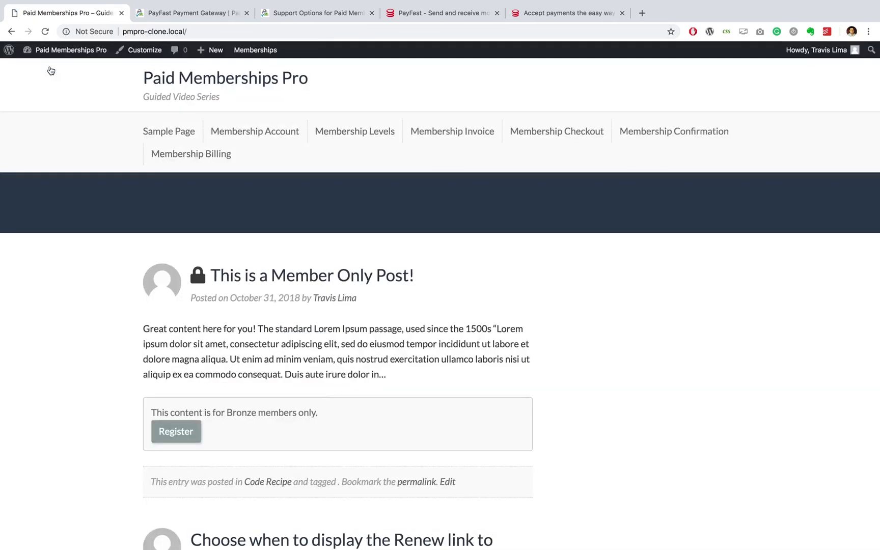
pyautogui.scroll(-3, 241, 393)
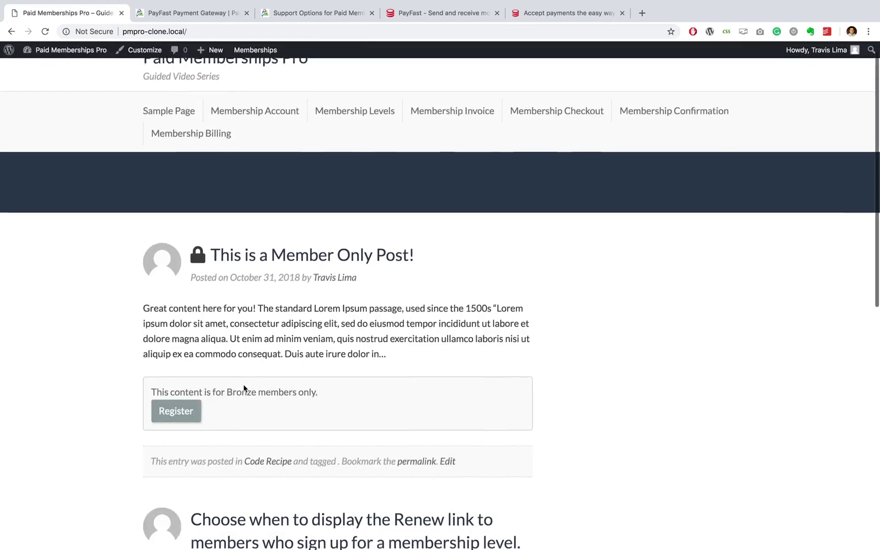
pyautogui.scroll(-3, 243, 388)
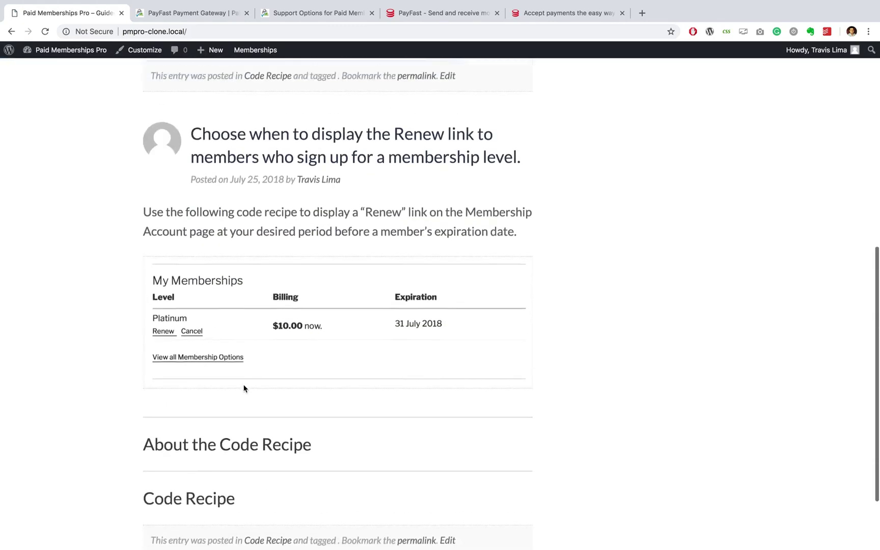
pyautogui.scroll(4, 244, 388)
pyautogui.scroll(2, 244, 389)
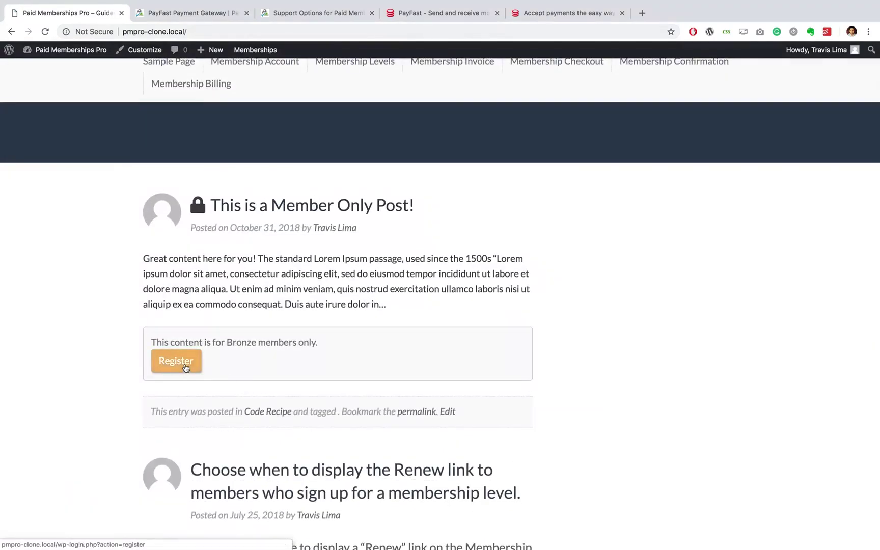
pyautogui.click(184, 367)
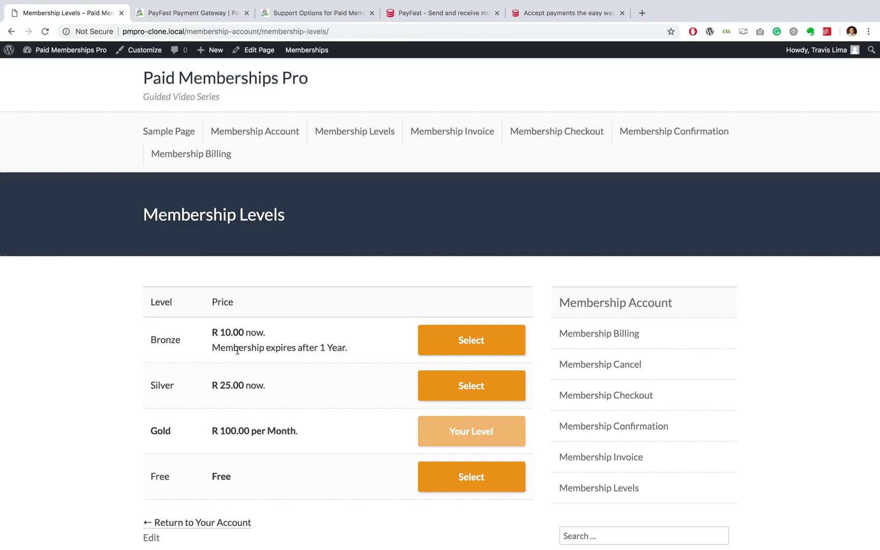
pyautogui.click(448, 344)
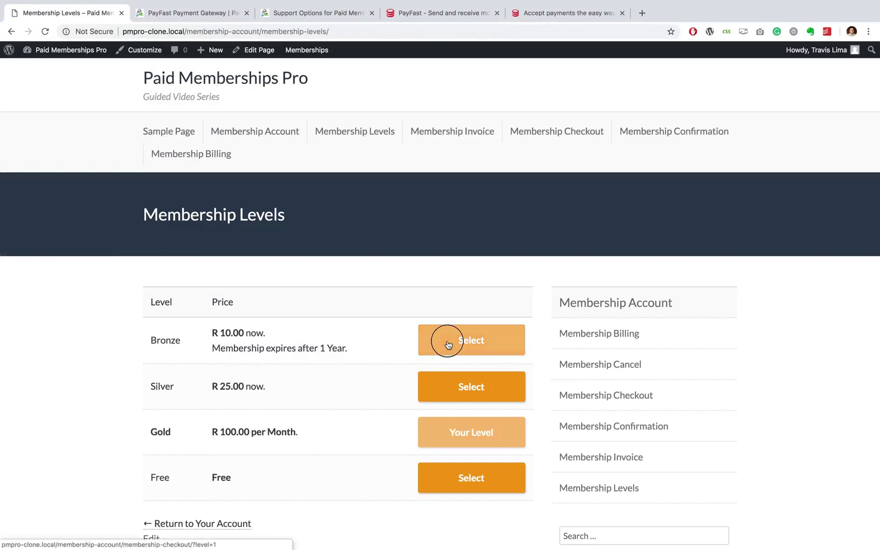
pyautogui.scroll(-3, 447, 344)
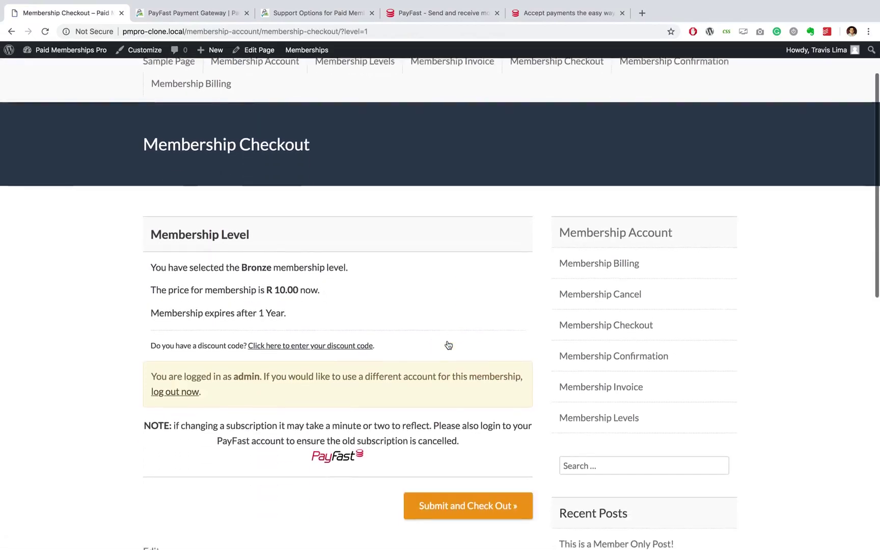
pyautogui.scroll(-1, 447, 343)
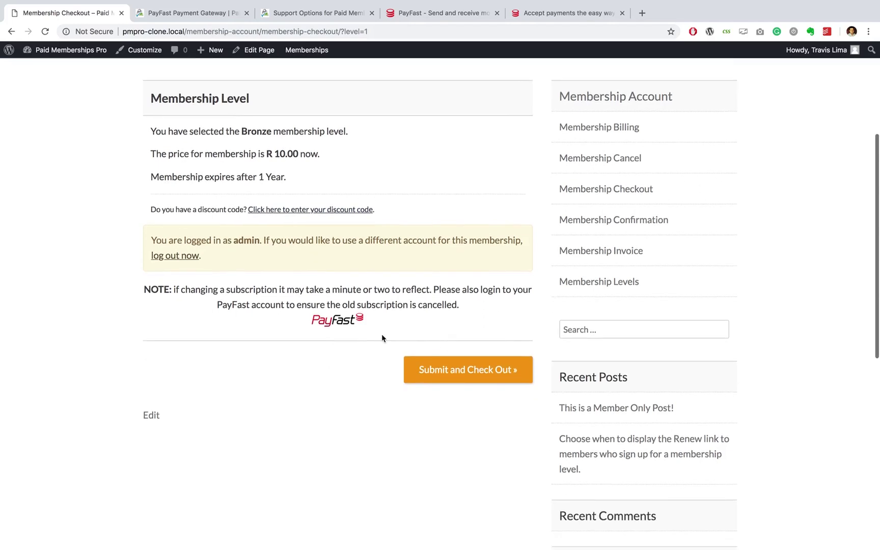
pyautogui.click(177, 258)
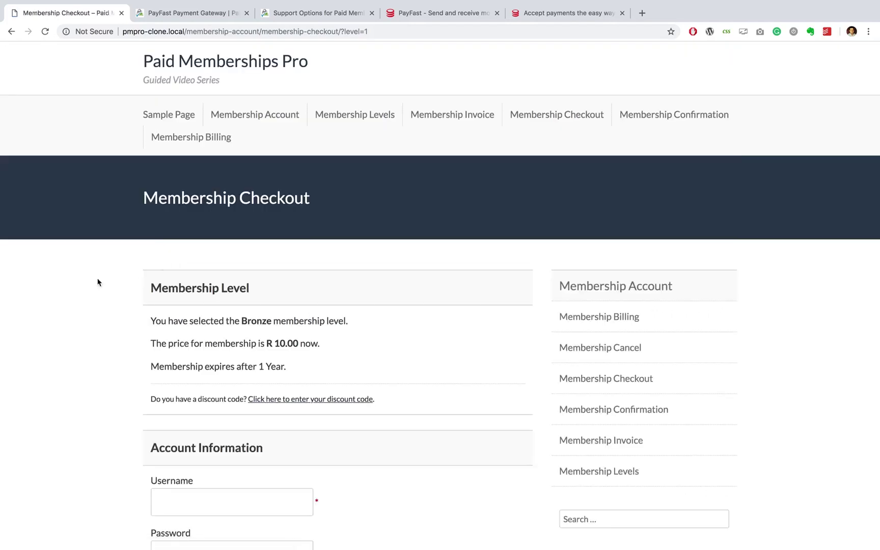
pyautogui.scroll(-3, 68, 280)
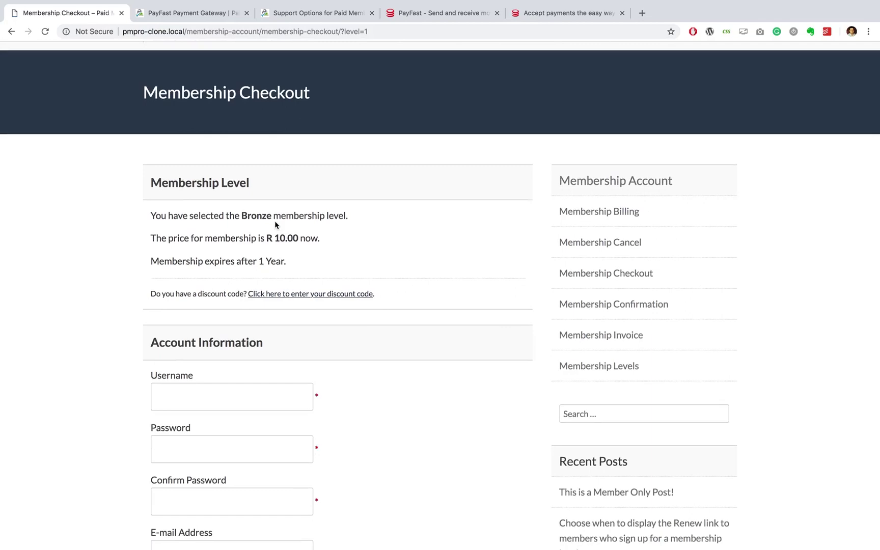
pyautogui.scroll(-3, 274, 221)
pyautogui.scroll(-3, 275, 226)
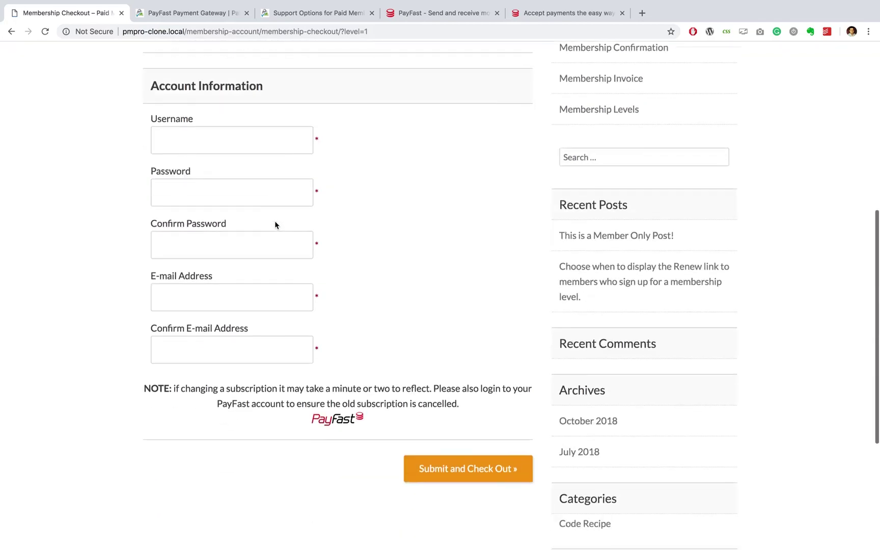
pyautogui.click(227, 146)
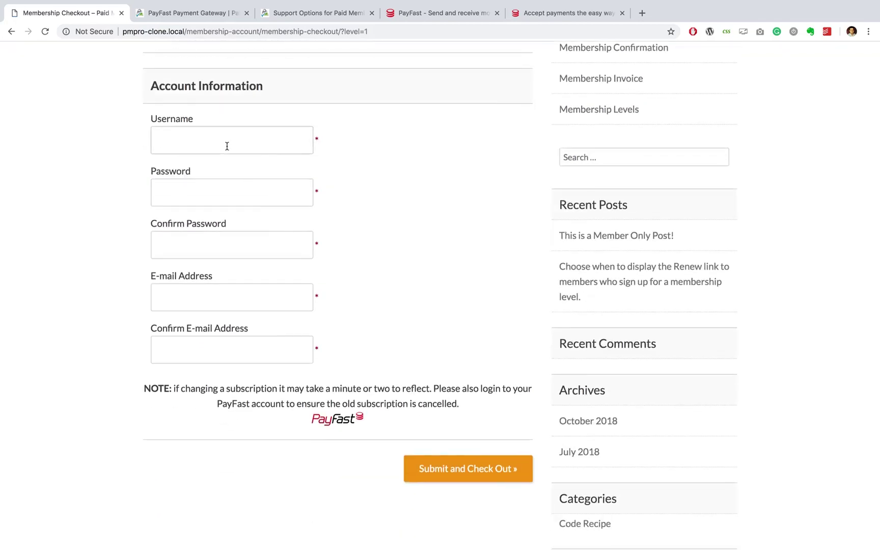
pyautogui.press('super+a')
pyautogui.press('super+c')
pyautogui.press('Tab')
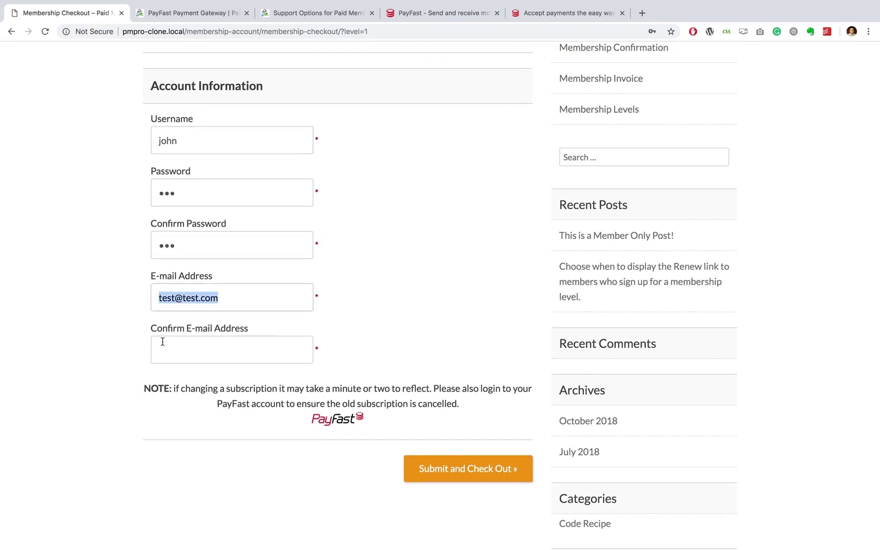
pyautogui.press('super+v')
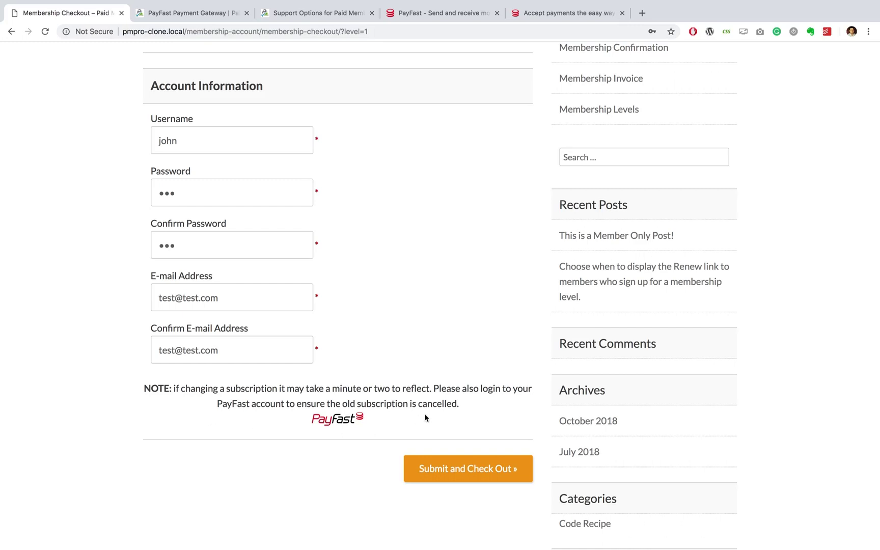
pyautogui.scroll(2, 415, 288)
pyautogui.scroll(2, 357, 142)
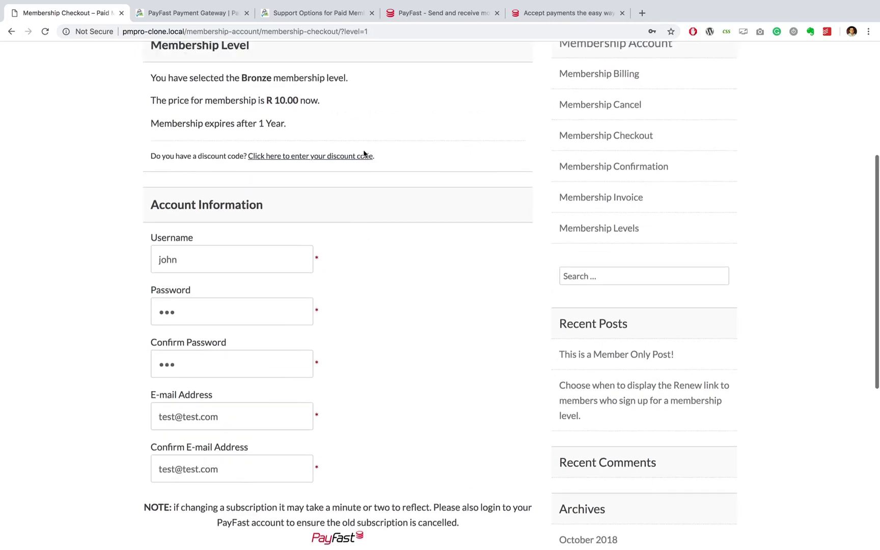
pyautogui.scroll(-2, 424, 135)
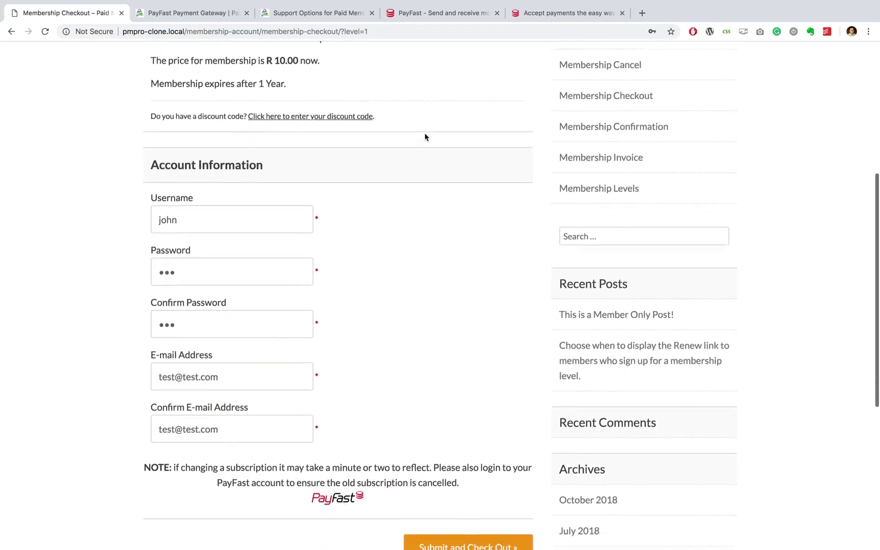
pyautogui.scroll(-3, 424, 135)
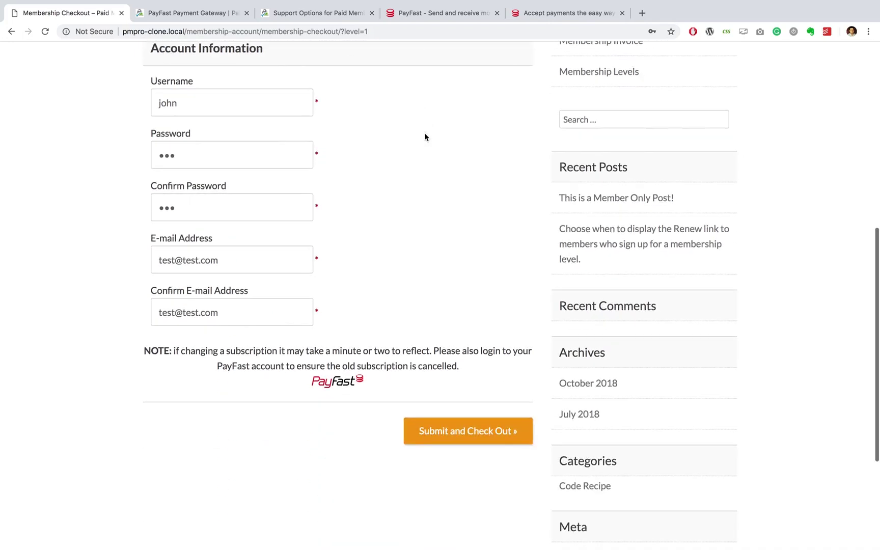
# Submit the Bronze checkout, pay R 10.00 in the sandbox, then switch to the support page.
pyautogui.click(454, 433)
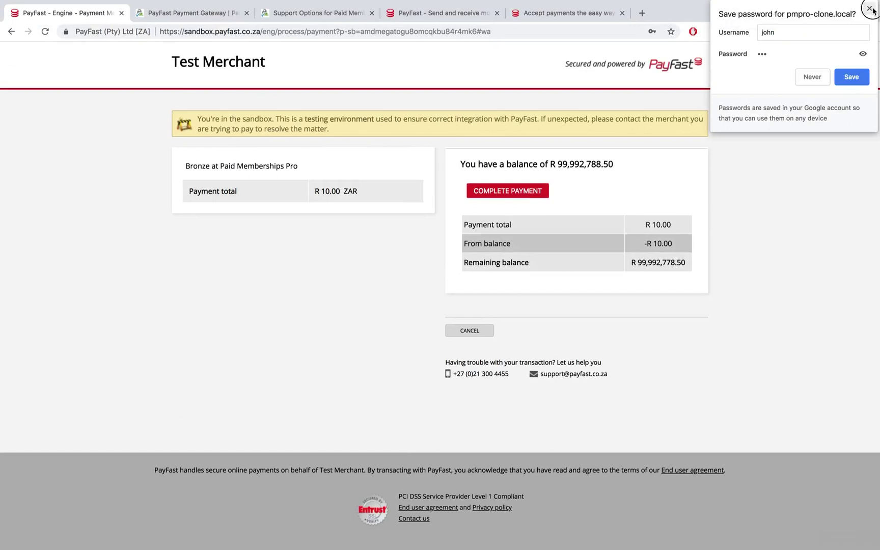
pyautogui.click(872, 12)
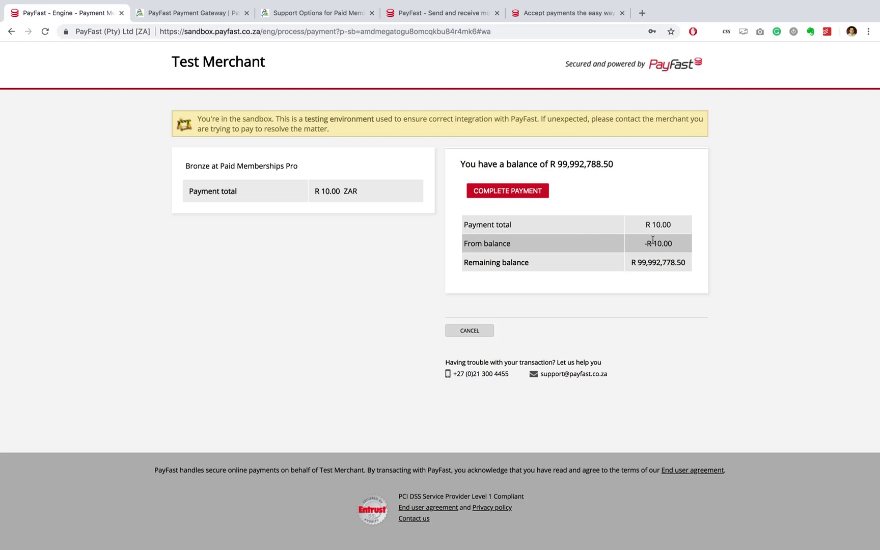
pyautogui.click(523, 194)
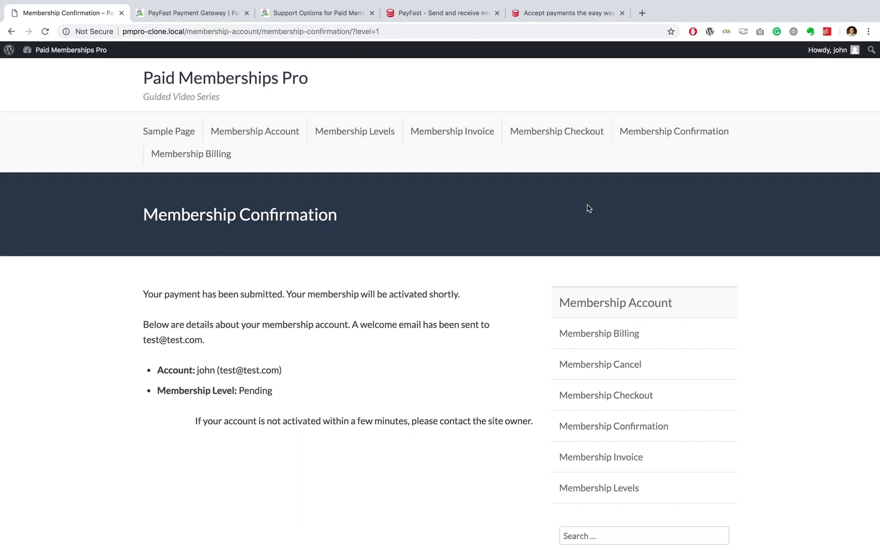
pyautogui.scroll(-1, 588, 208)
pyautogui.scroll(-1, 588, 208)
pyautogui.scroll(-1, 588, 207)
pyautogui.scroll(-1, 588, 208)
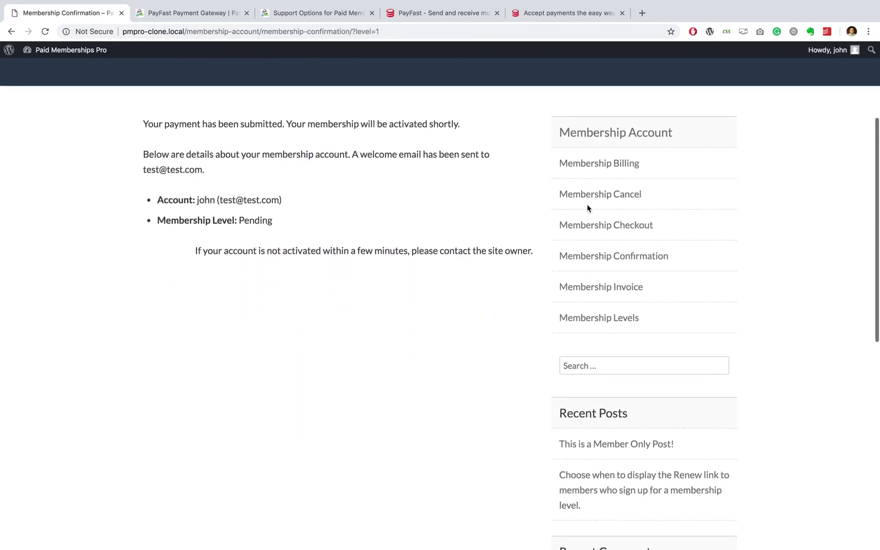
pyautogui.scroll(-3, 588, 207)
pyautogui.hotkey('ctrl', '3')
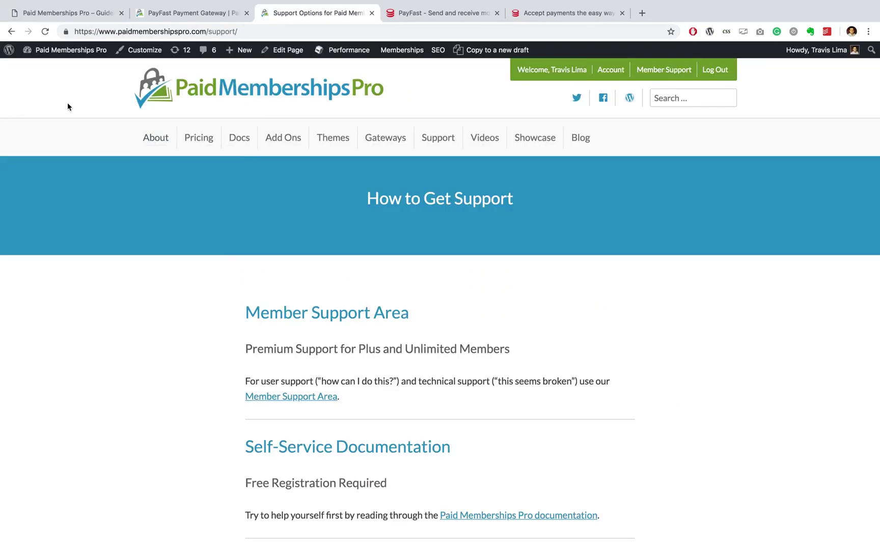
pyautogui.scroll(-1, 67, 106)
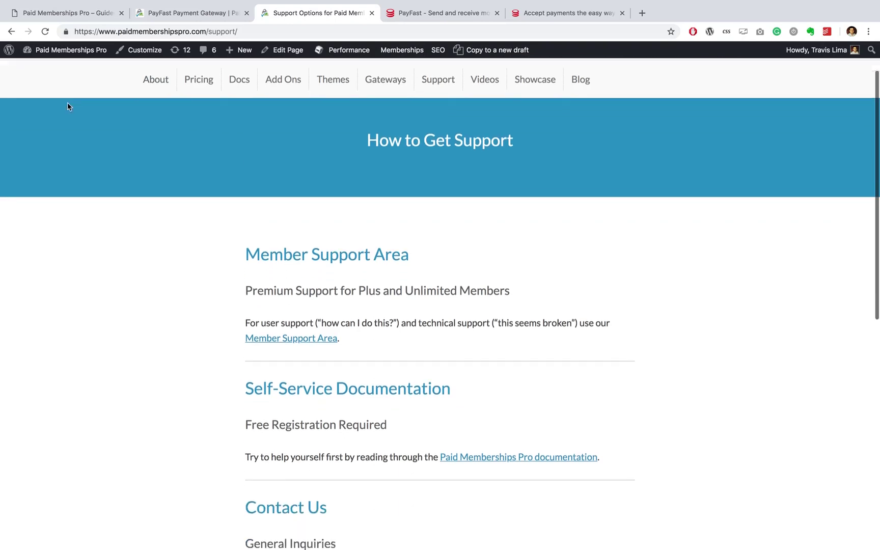
pyautogui.scroll(-1, 68, 107)
pyautogui.scroll(-1, 67, 106)
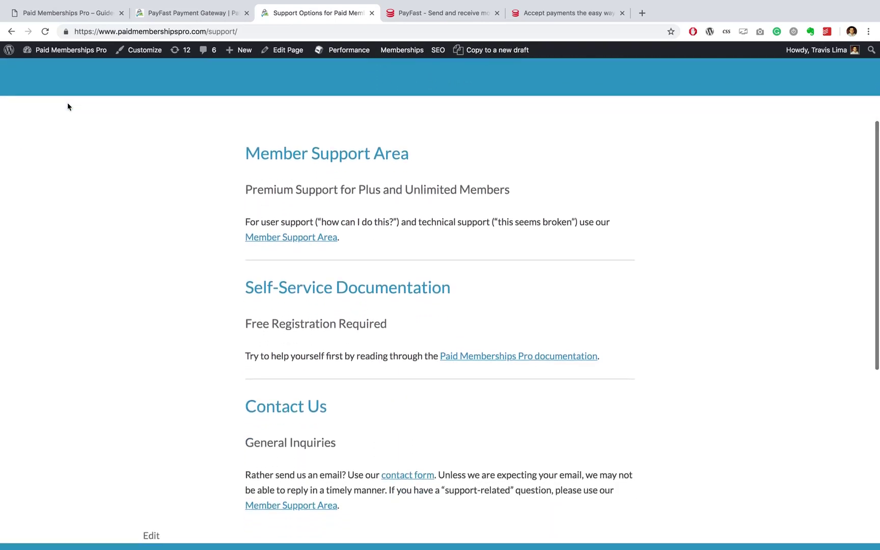
pyautogui.scroll(-1, 68, 107)
pyautogui.scroll(-1, 68, 106)
pyautogui.scroll(-1, 68, 107)
pyautogui.scroll(1, 67, 107)
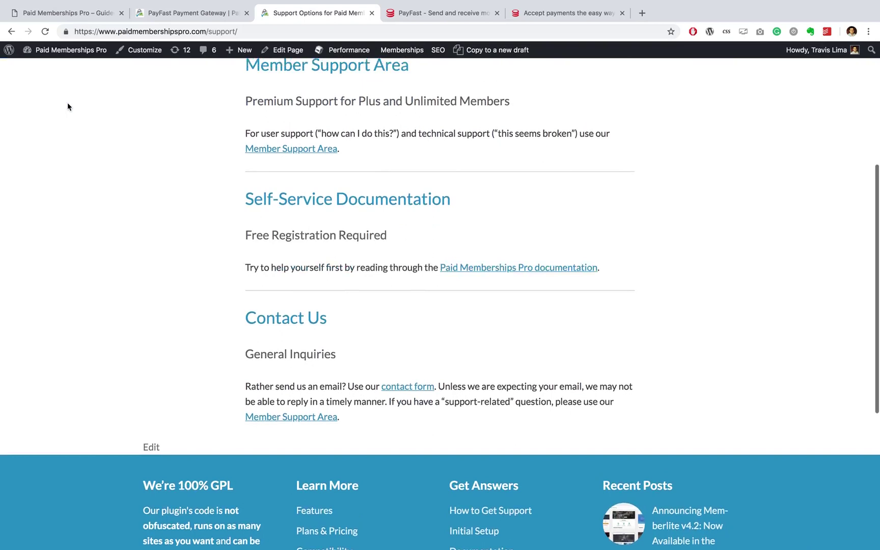
pyautogui.scroll(1, 67, 106)
pyautogui.scroll(1, 67, 107)
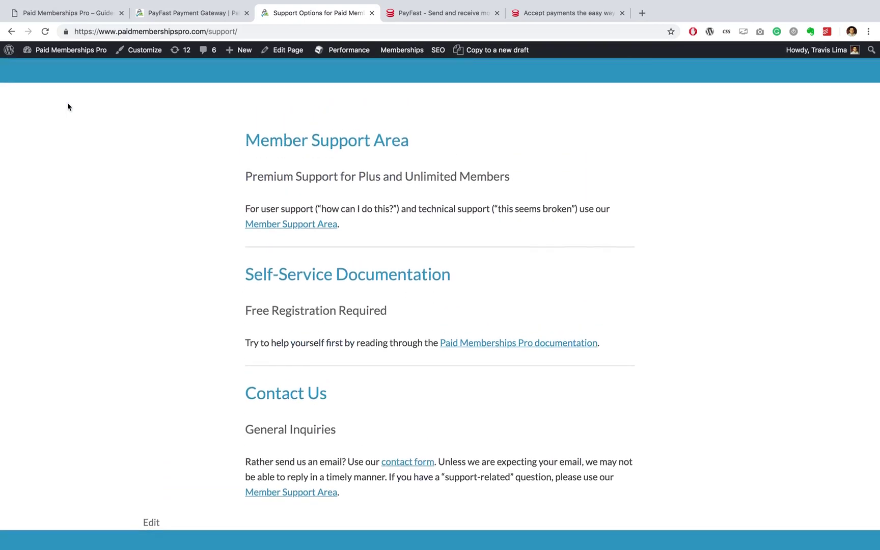